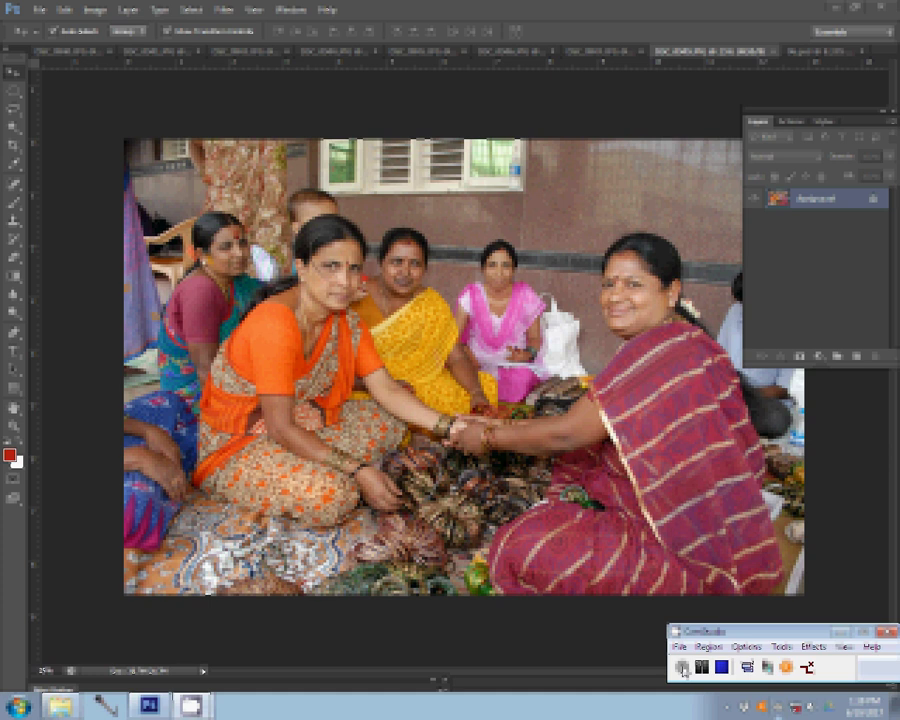
- Resize the saris photo to 8 inches wide (2400 × 1607 px) and close it unsaved
click(92, 10)
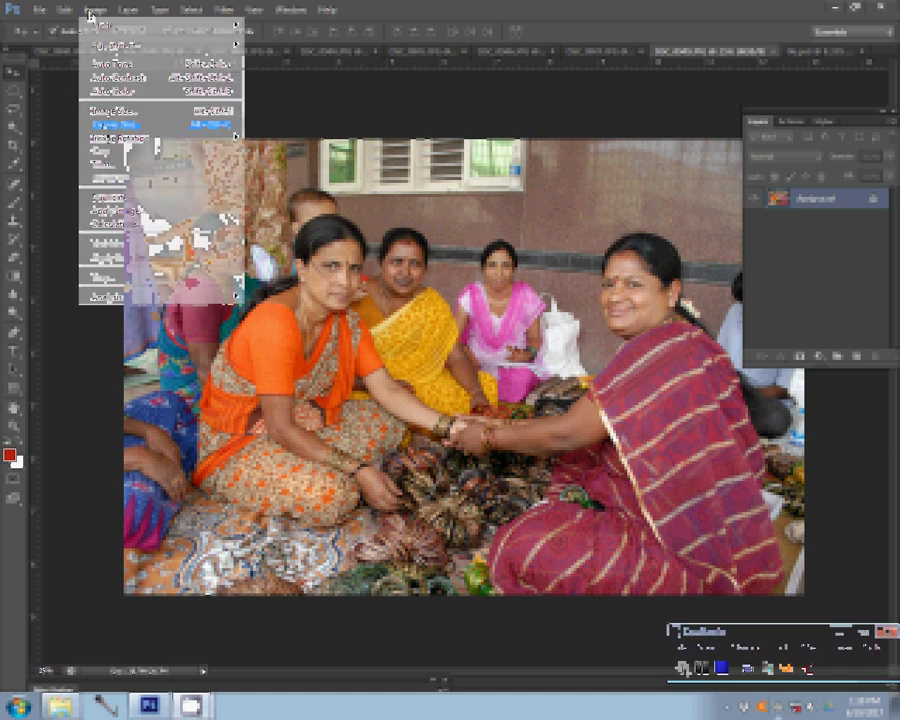
click(112, 112)
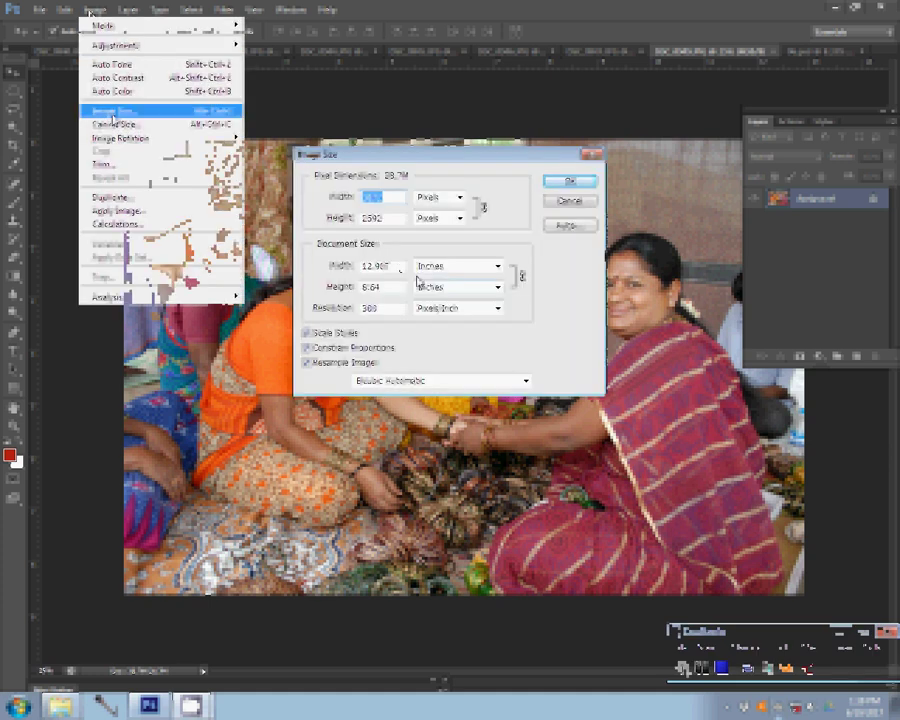
key(Tab)
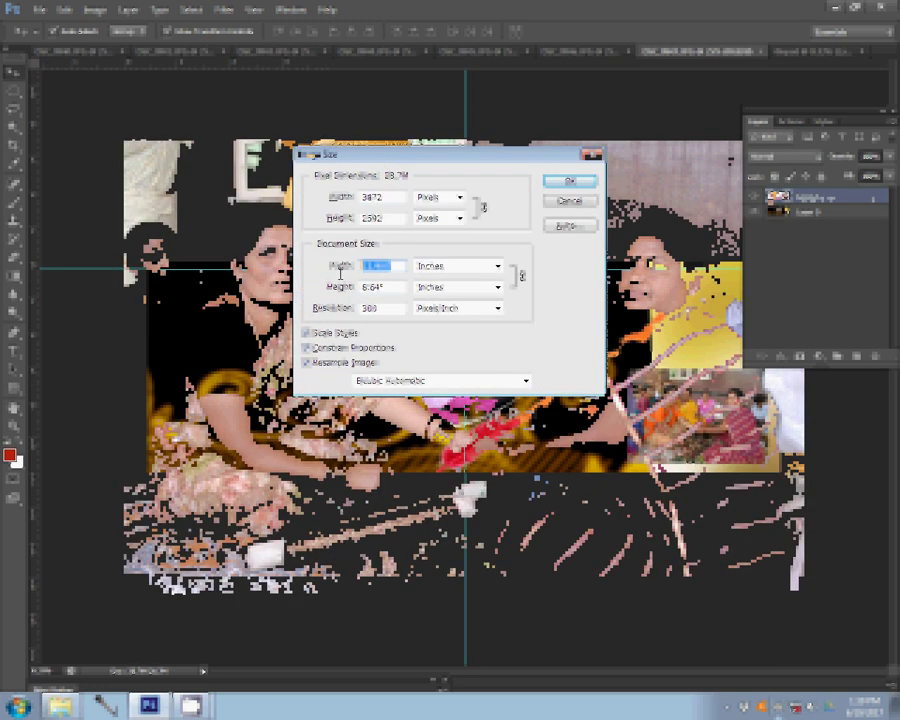
text(8)
click(556, 181)
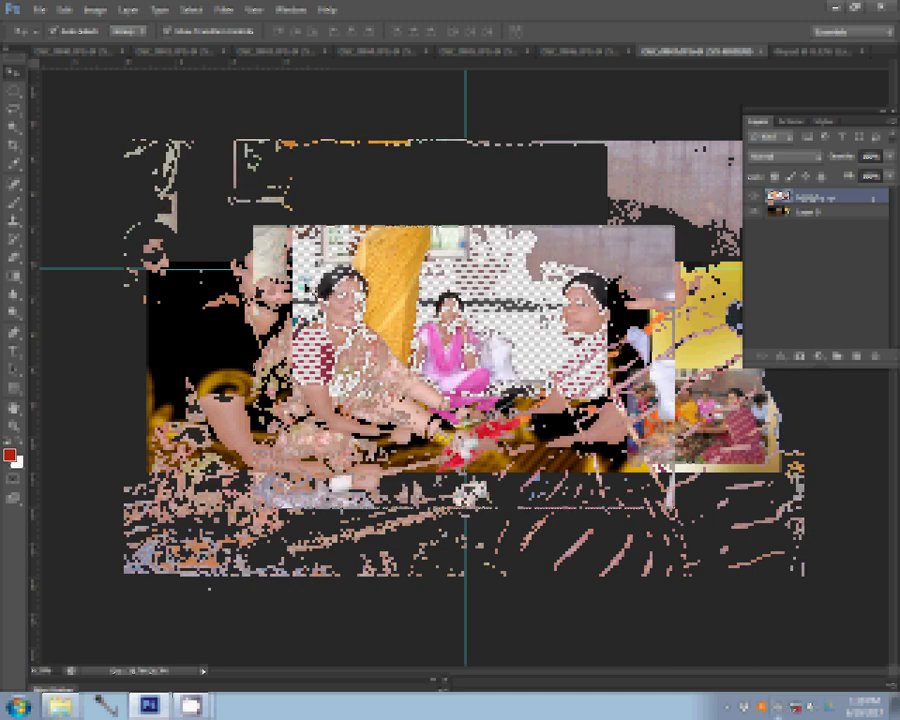
click(763, 52)
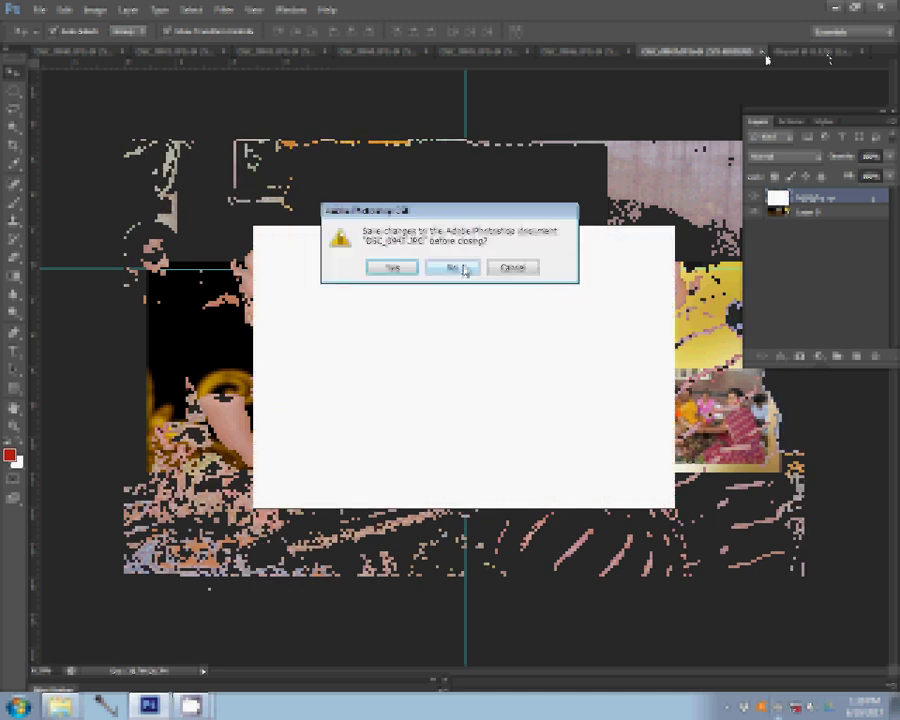
click(462, 267)
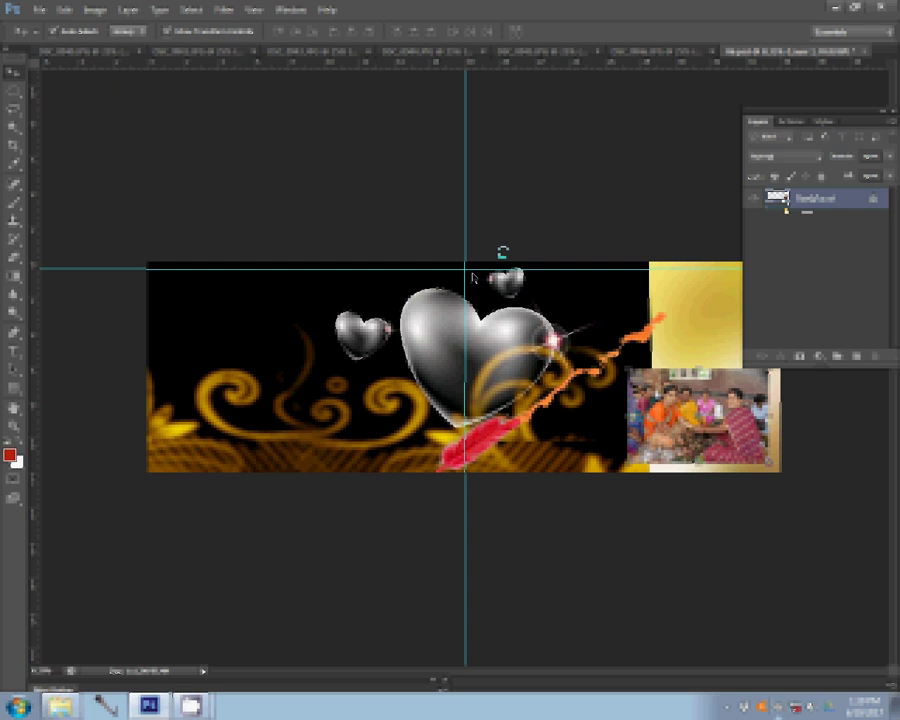
- Paste the copied photo into the collage, then resize DSC_0946 to 8 inches wide and close it unsaved
key(ctrl+v)
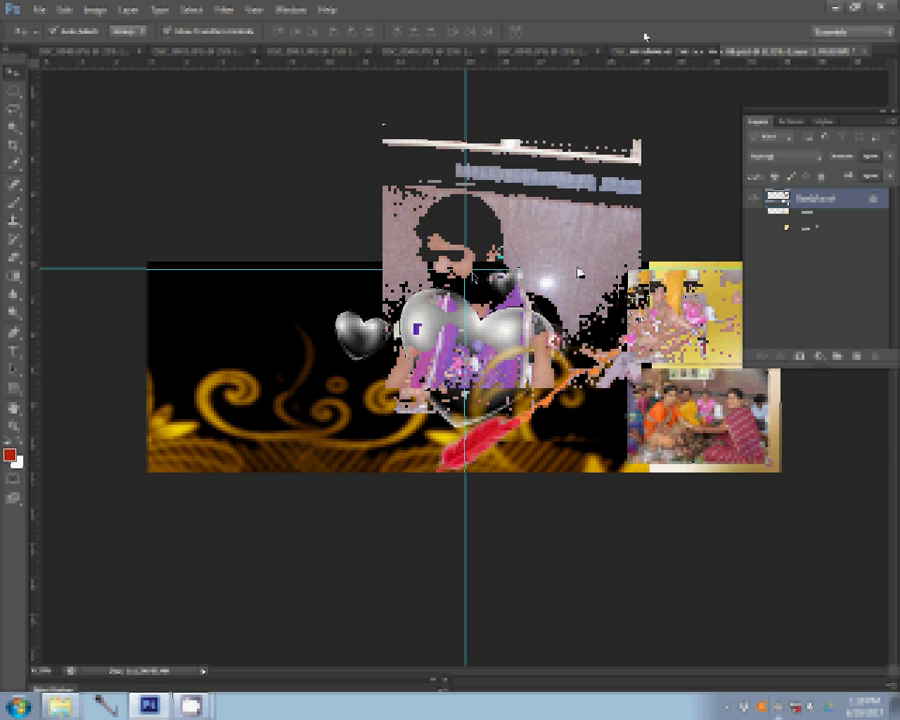
key(ctrl+alt+i)
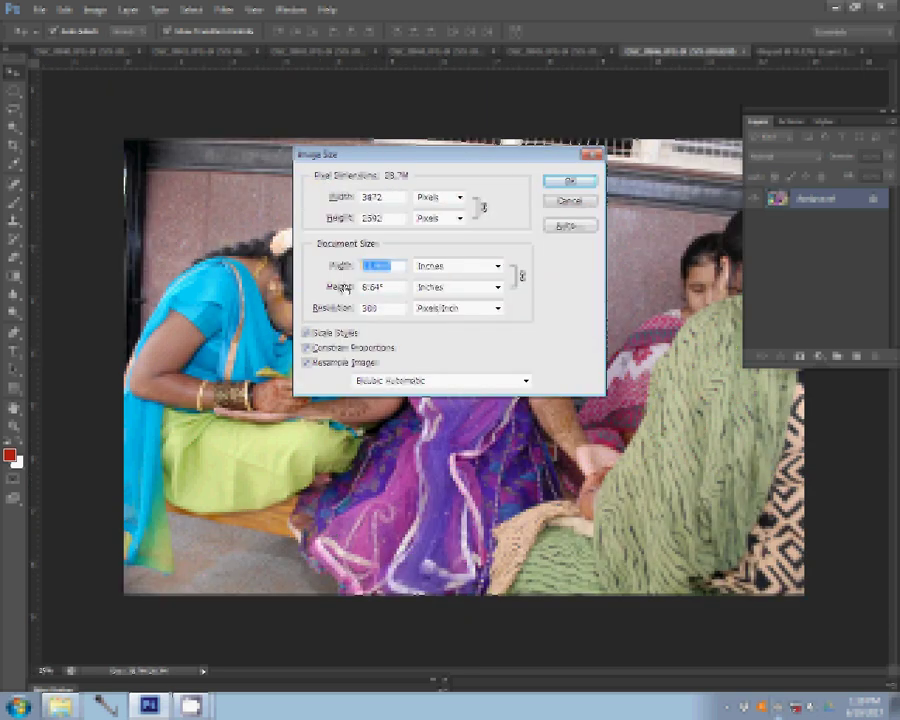
text(8)
click(569, 181)
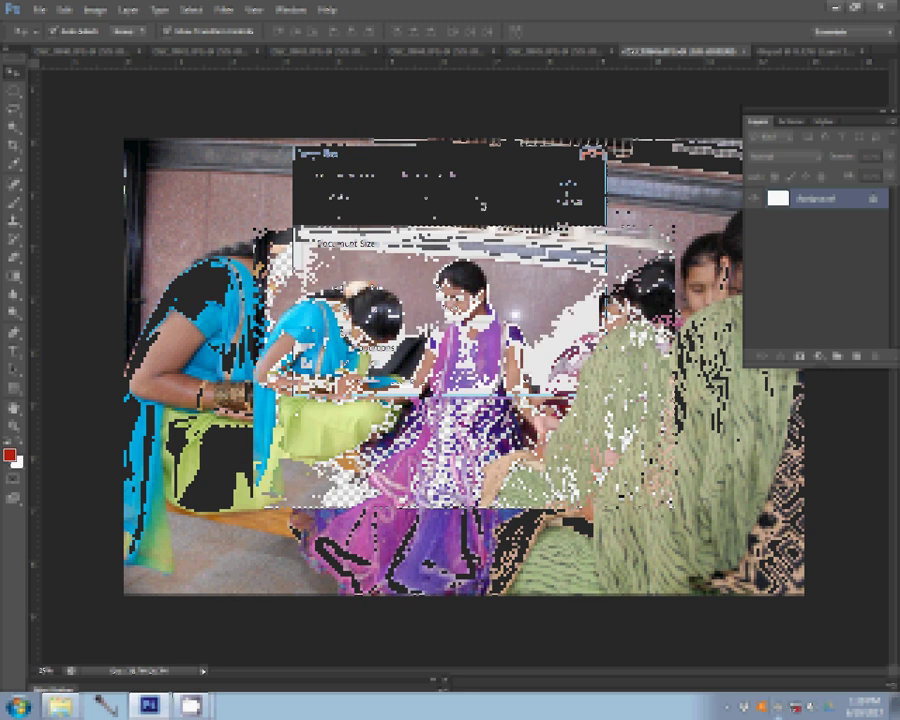
click(741, 51)
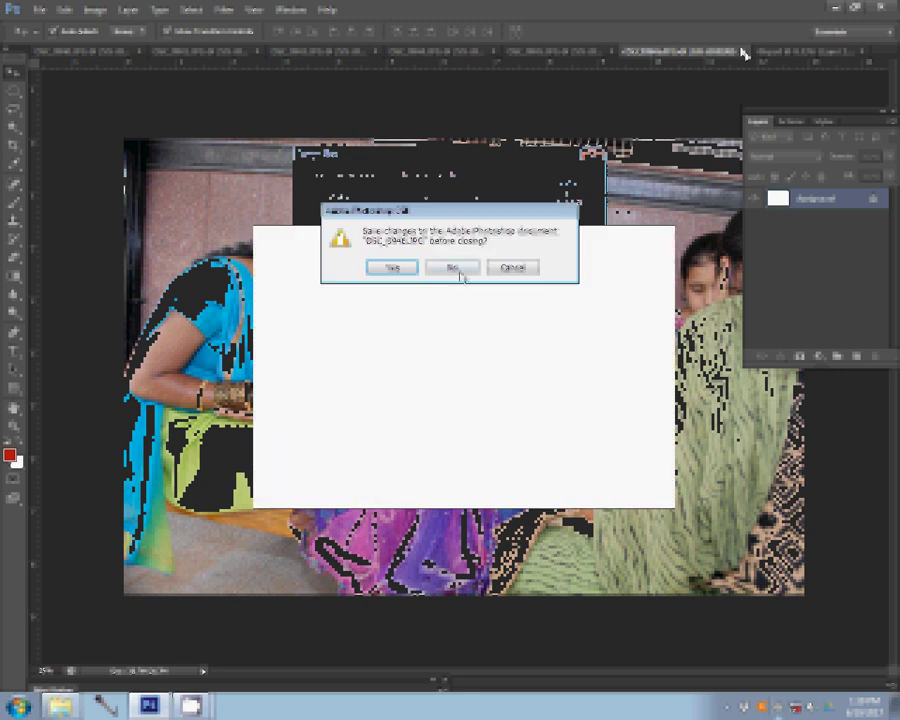
click(455, 270)
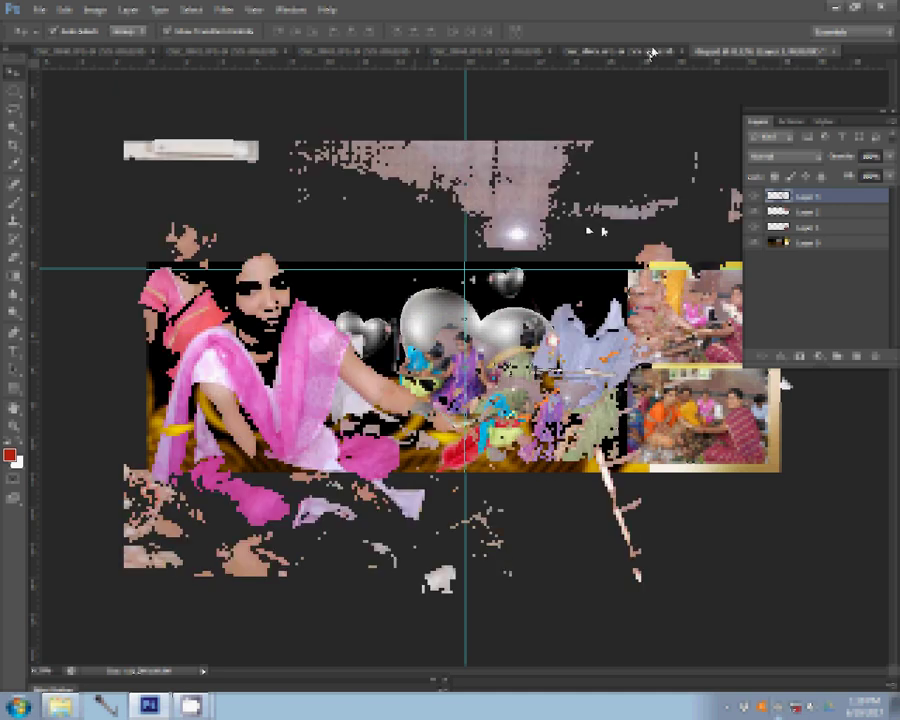
- Resize the next photo to 8 inches wide and close it without saving
key(ctrl+alt+i)
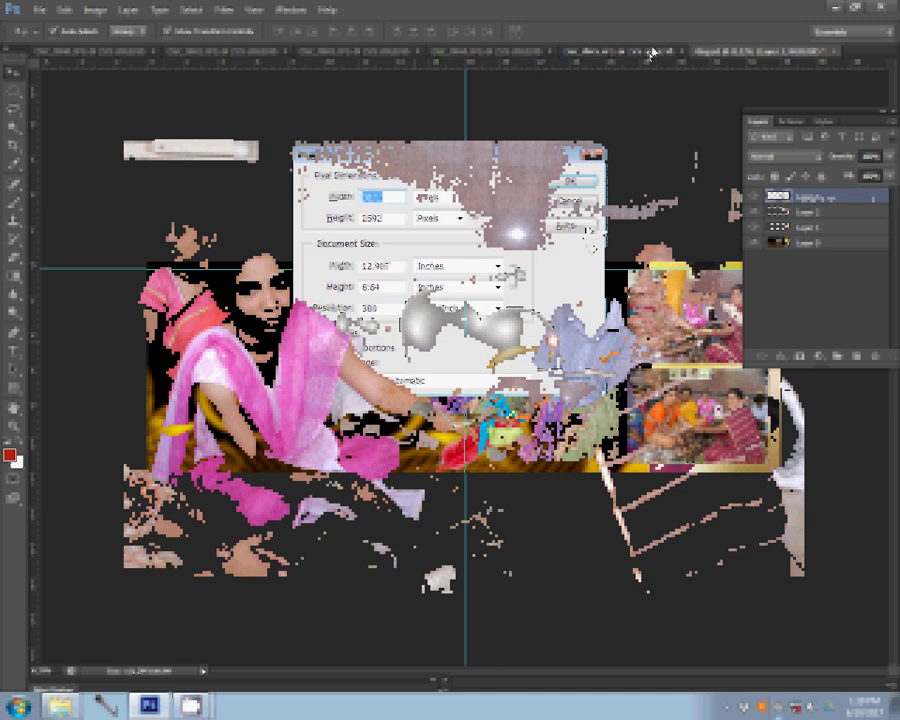
double_click(380, 265)
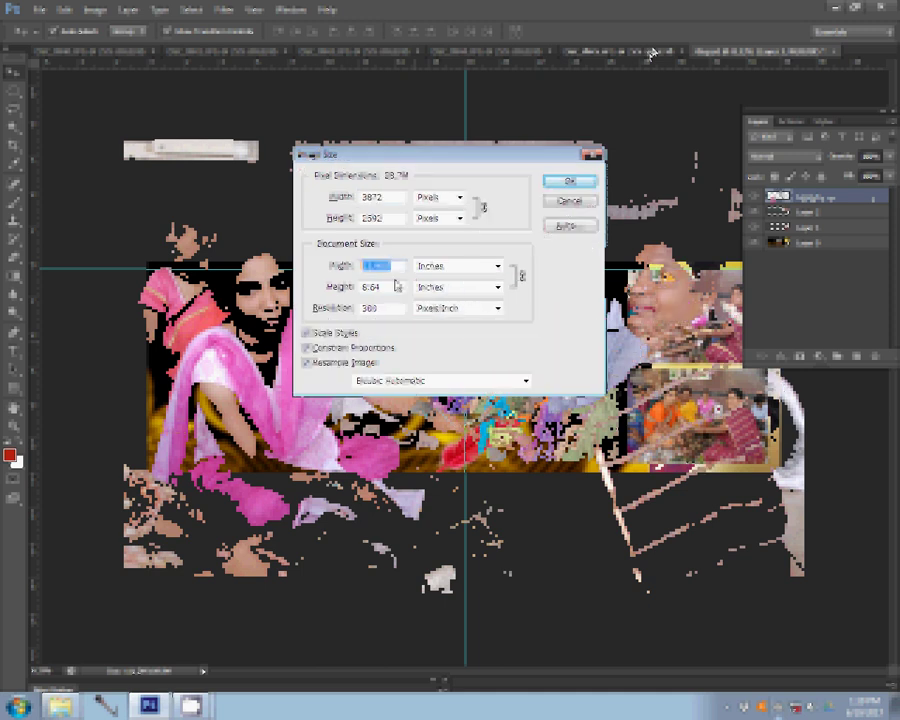
text(8)
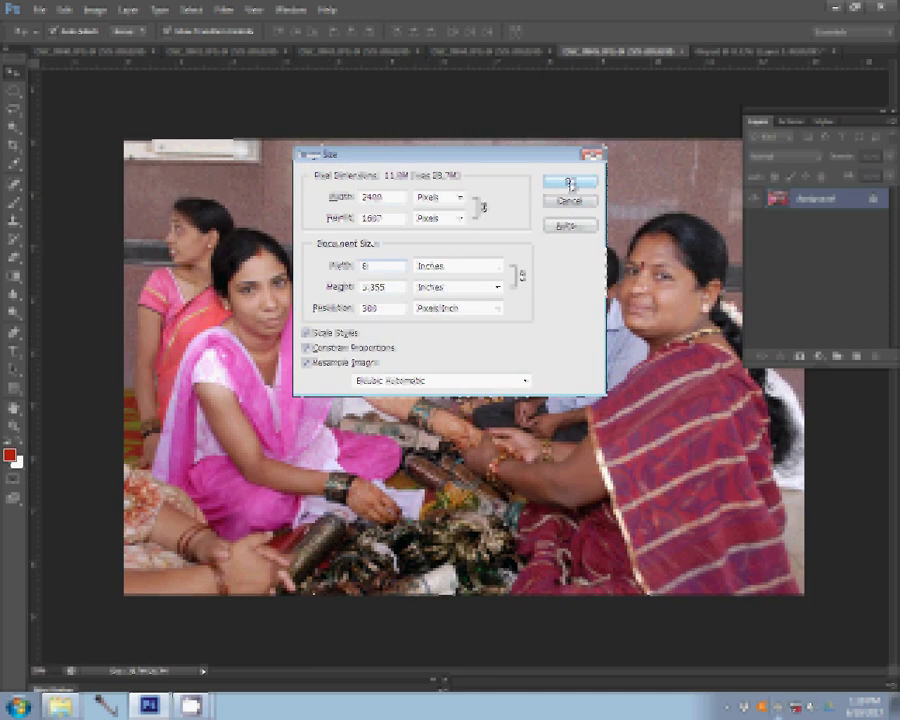
click(570, 183)
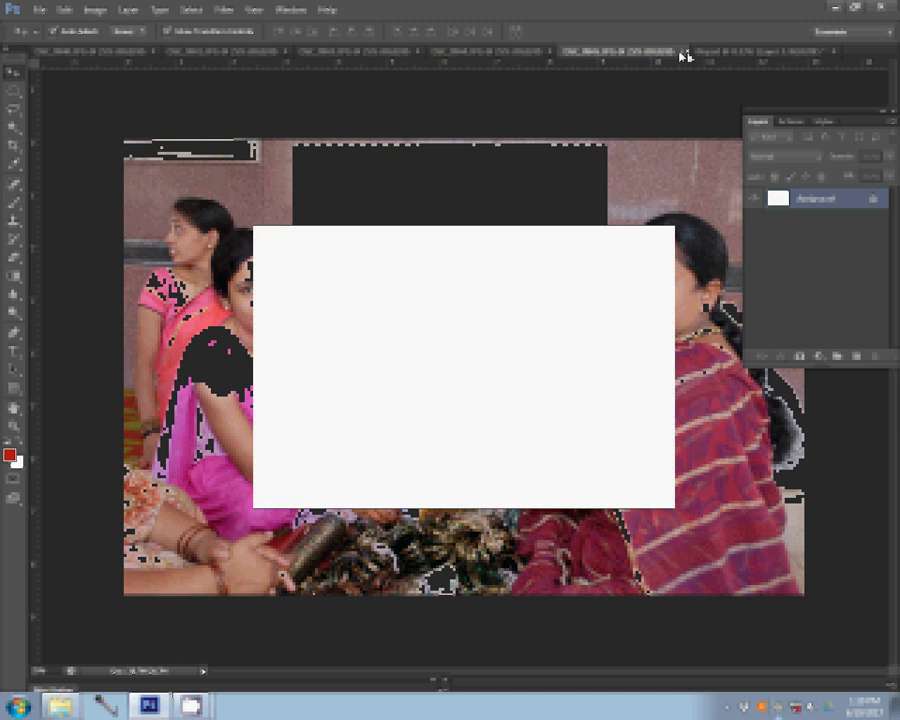
key(n)
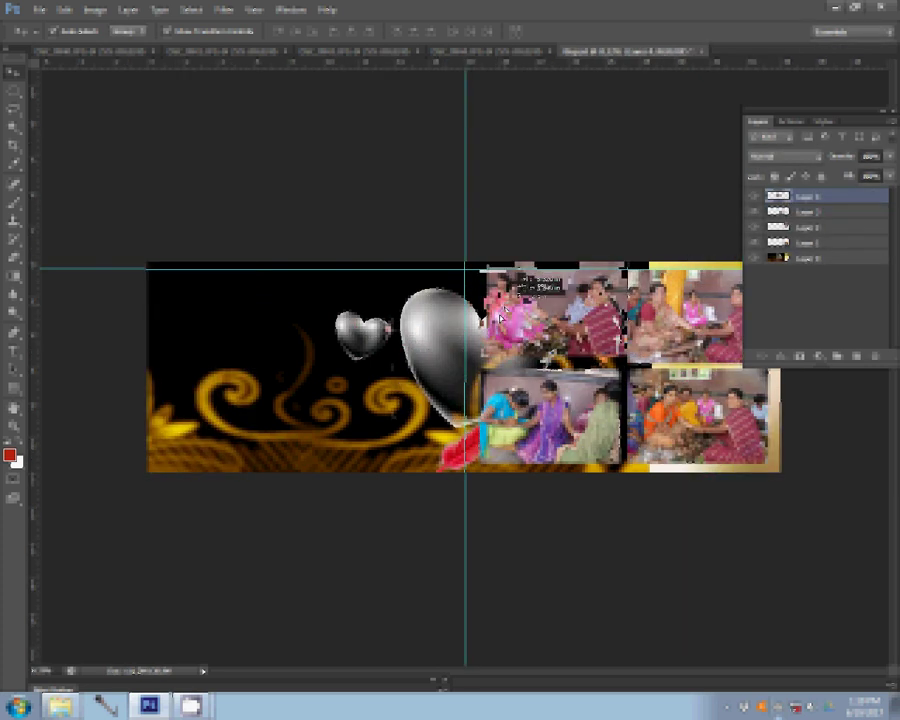
- Paste a photo, resize the next to 8 inches, close it, and place the fifth photo left of the lower row
key(ctrl+v)
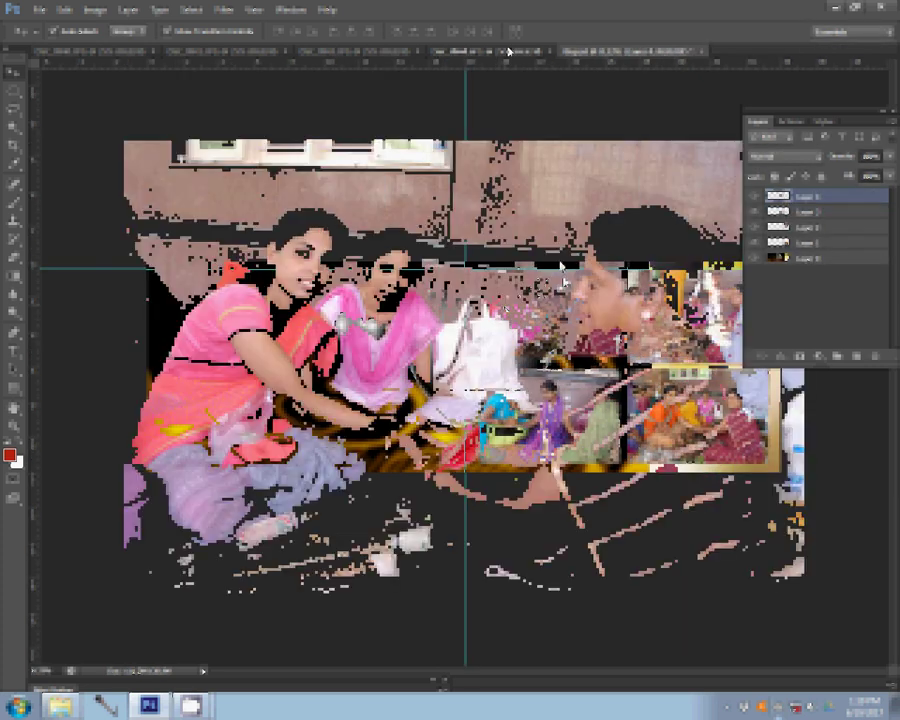
key(ctrl+alt+i)
text(8)
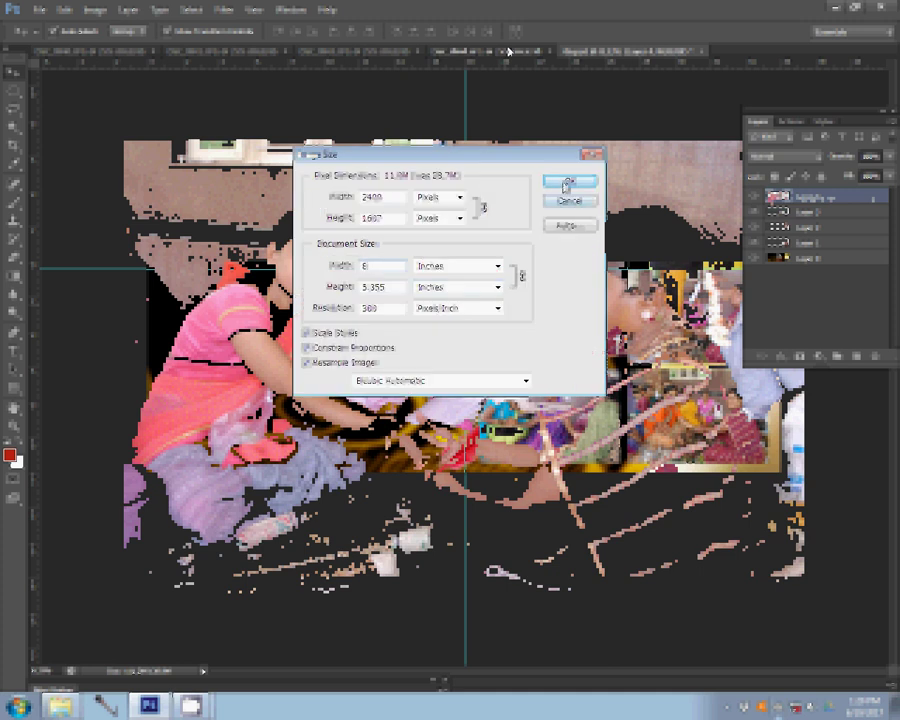
click(567, 183)
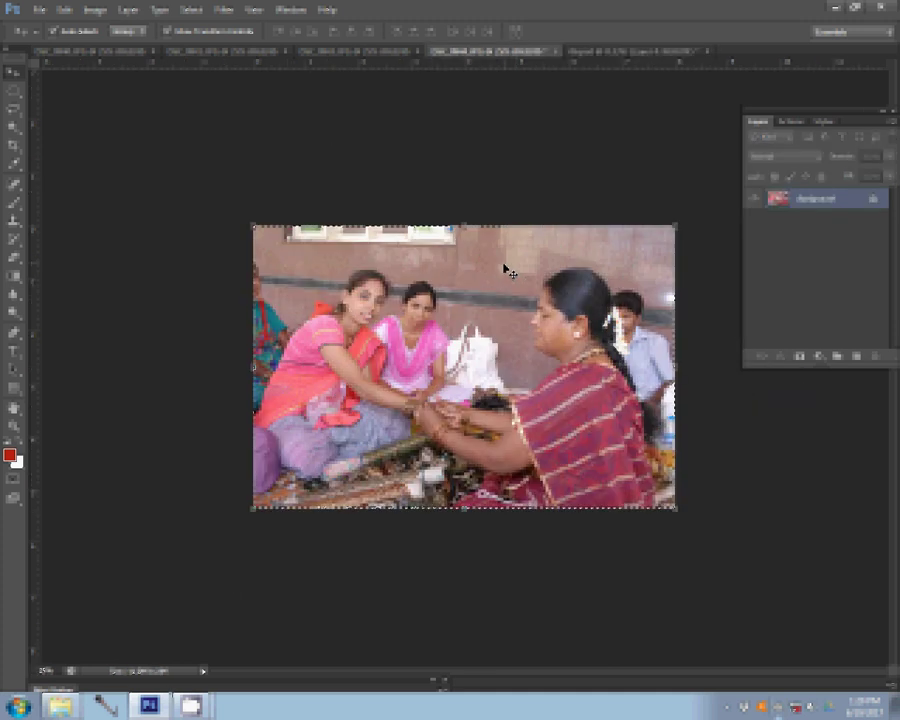
click(556, 51)
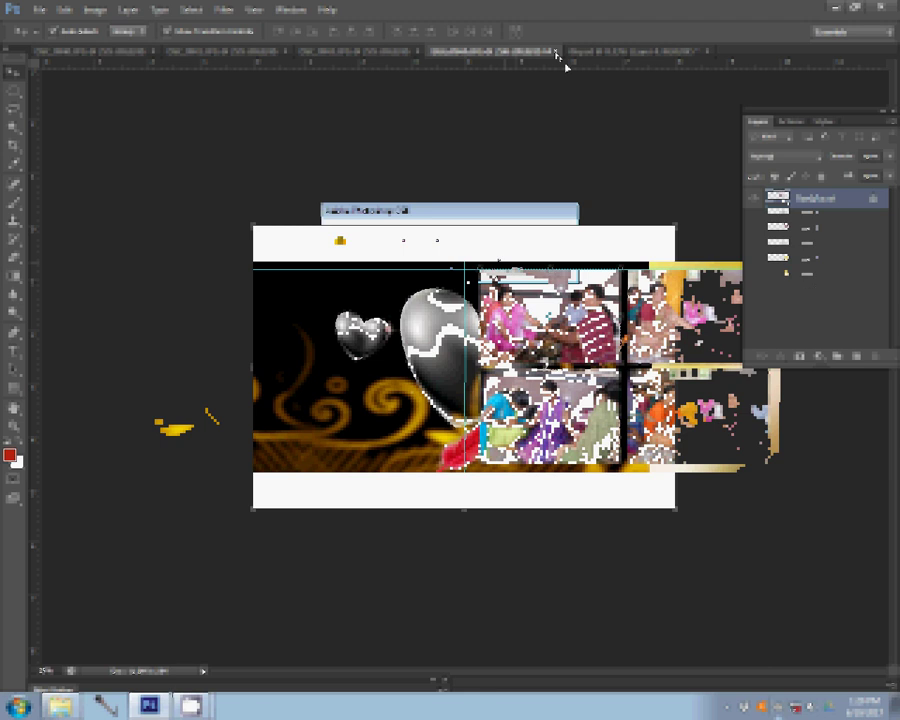
drag(558, 58, 358, 373)
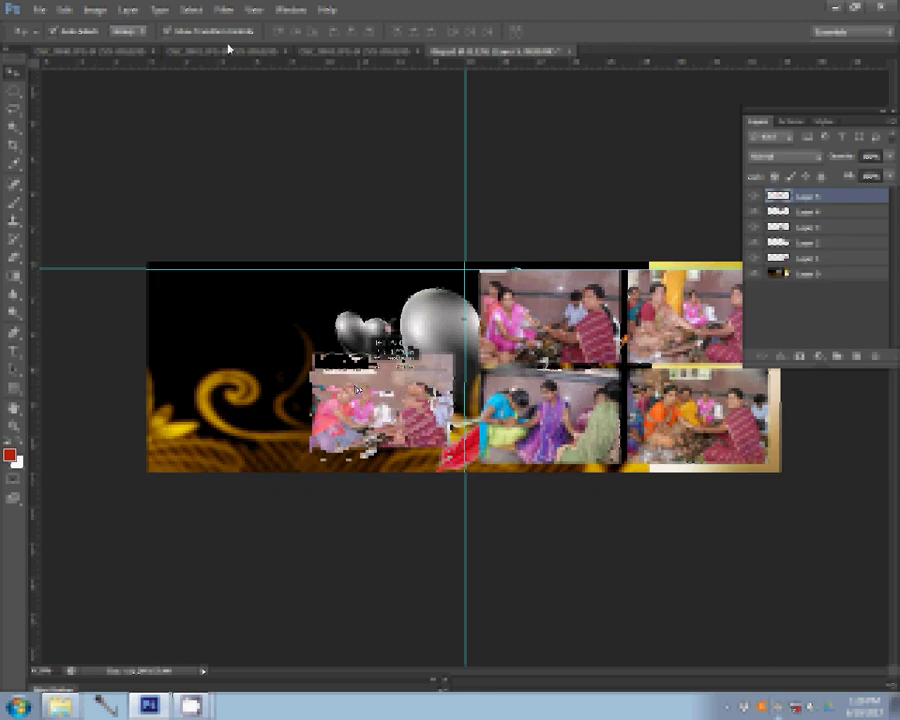
- Paste another photo into the collage, resize it to 8 inches wide, and close the third photo unsaved
key(ctrl+v)
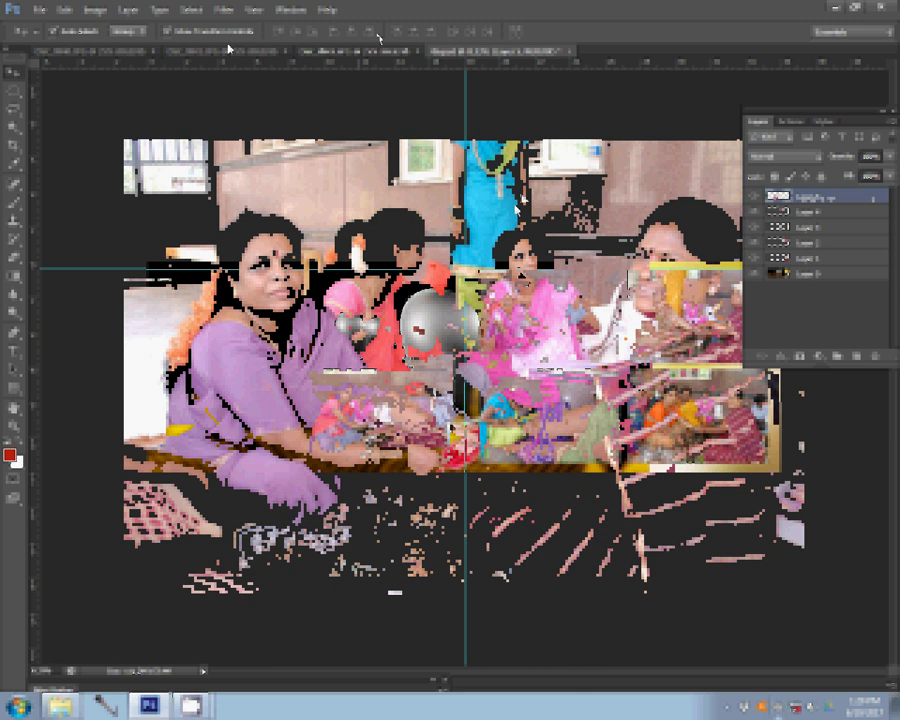
key(ctrl+alt+i)
text(8)
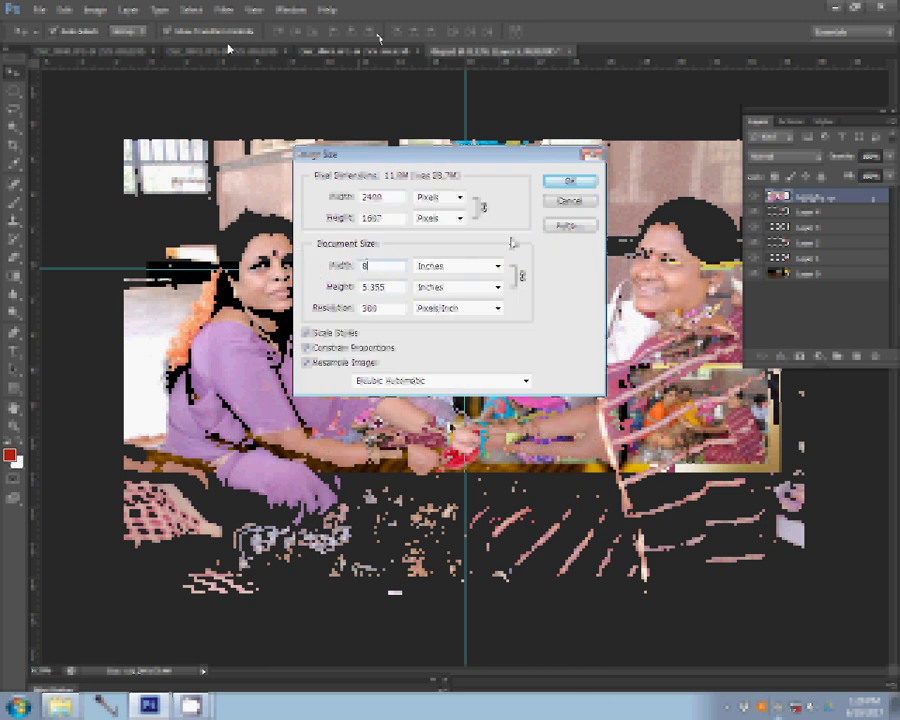
key(Return)
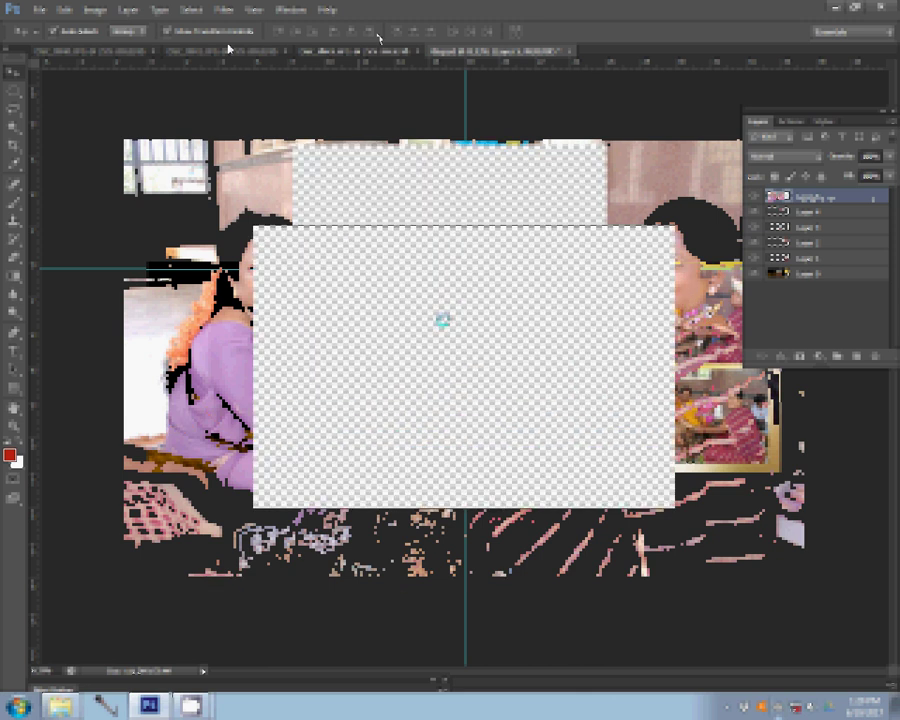
key(ctrl+shift+Tab)
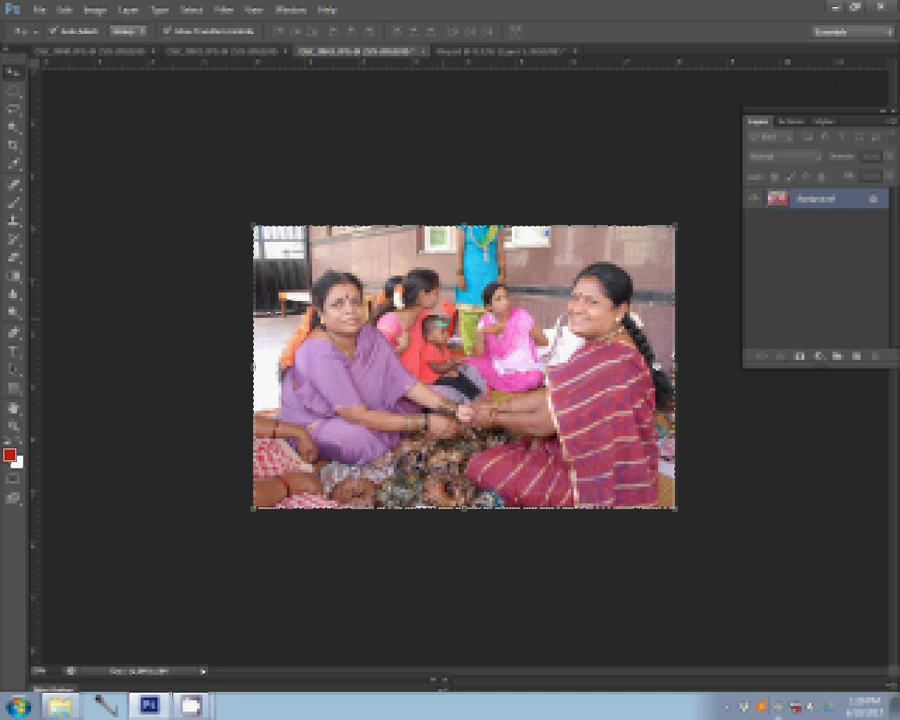
click(423, 50)
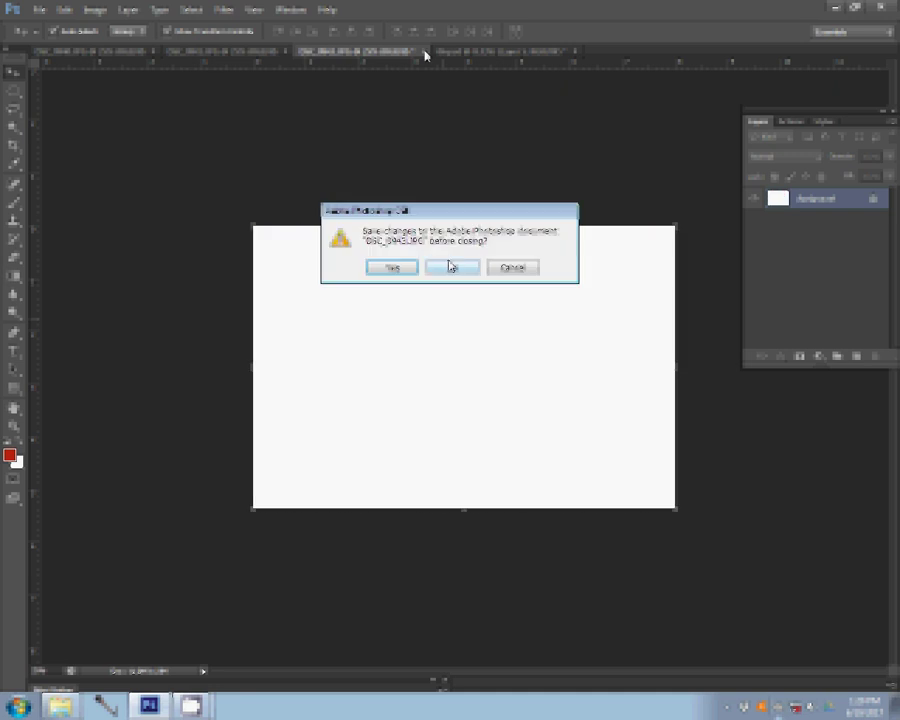
key(n)
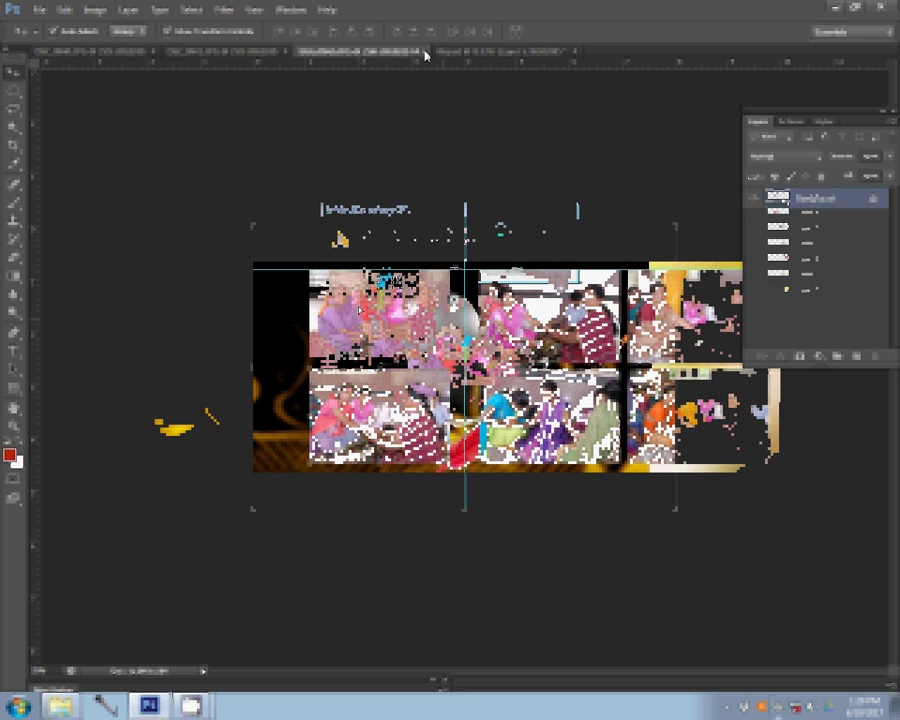
click(424, 53)
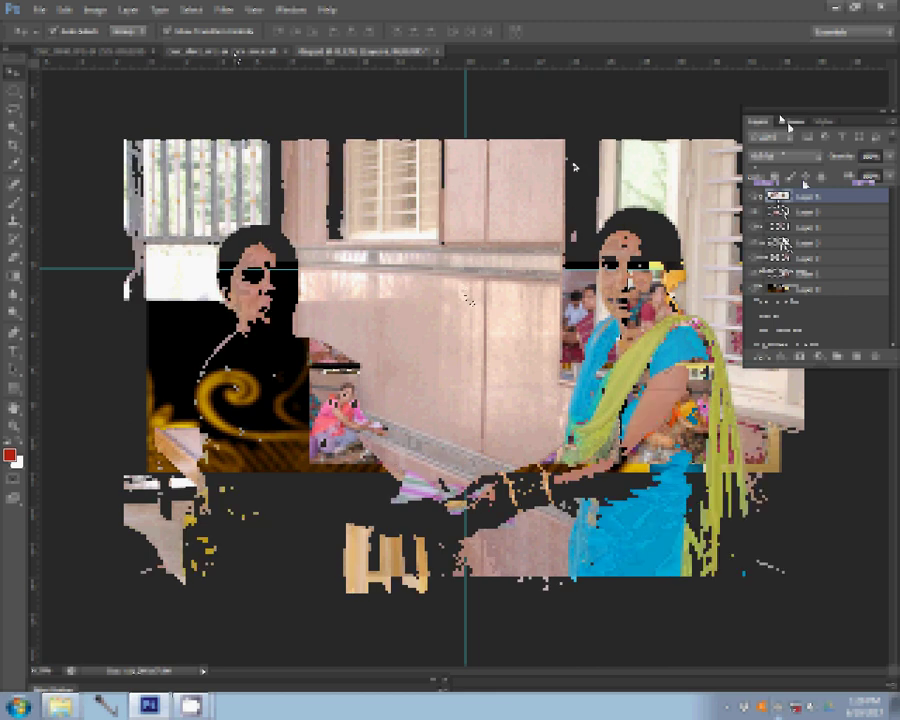
- Resize the gift-exchange photo to 8 inches wide and close its document
key(ctrl+alt+i)
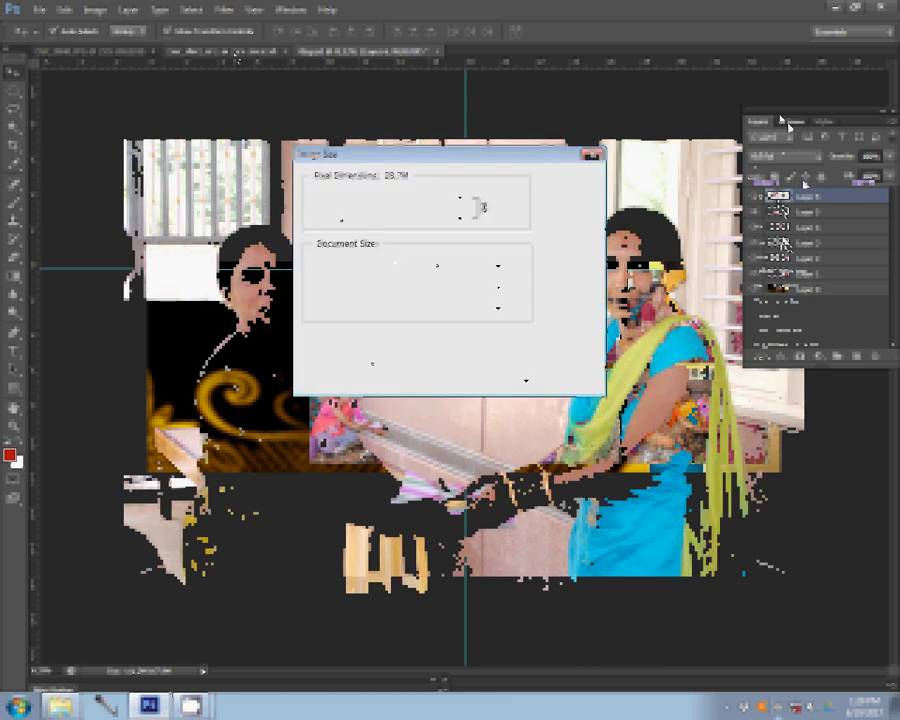
text(8)
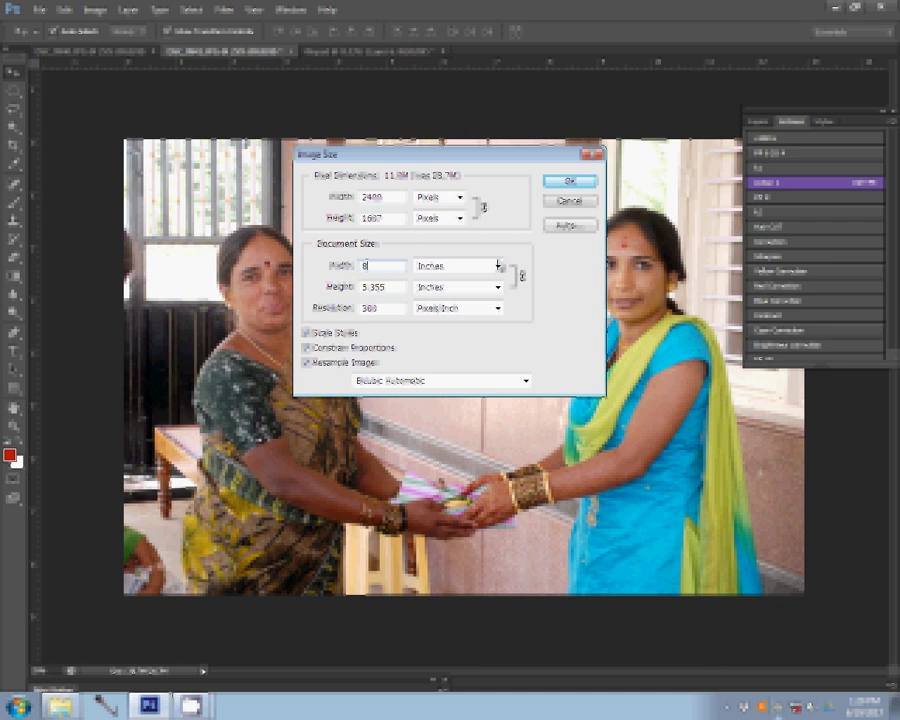
key(Return)
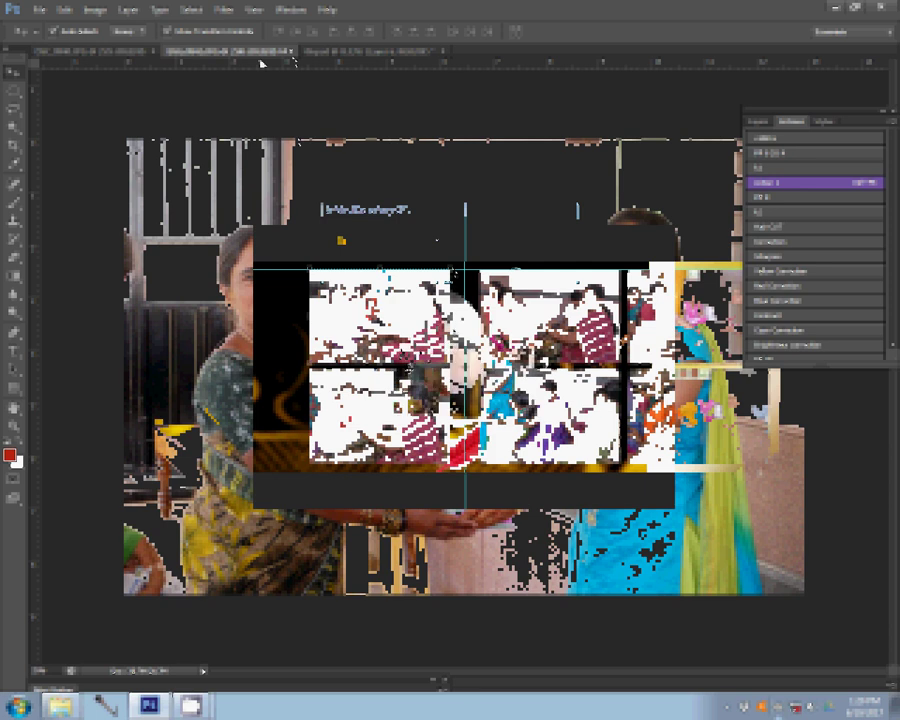
key(ctrl+w)
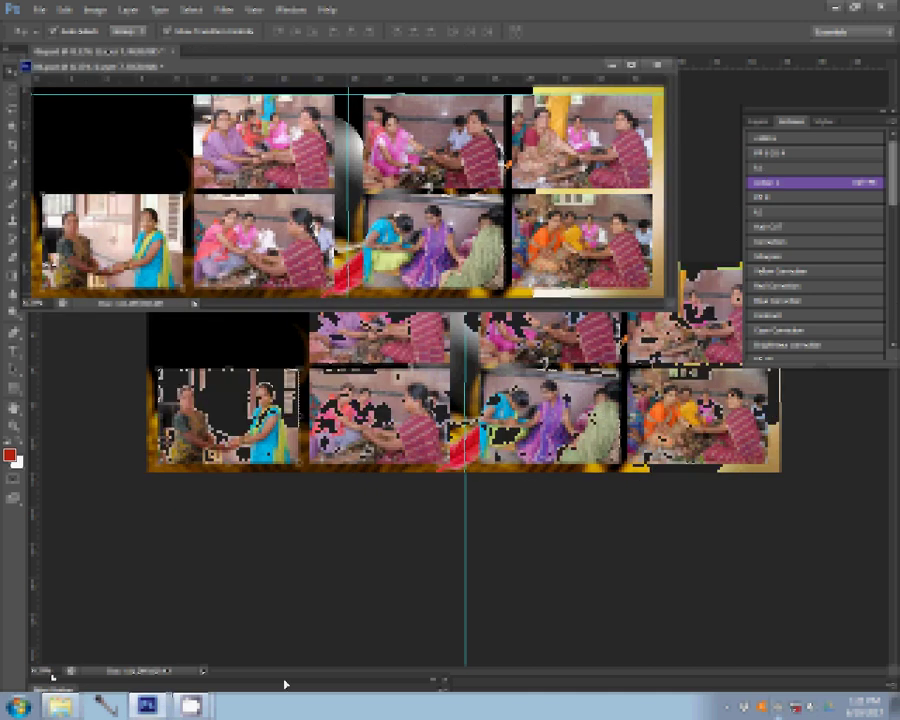
key(alt+Tab)
- Move the nine already-used photos into the Delete folder
key(ctrl+x)
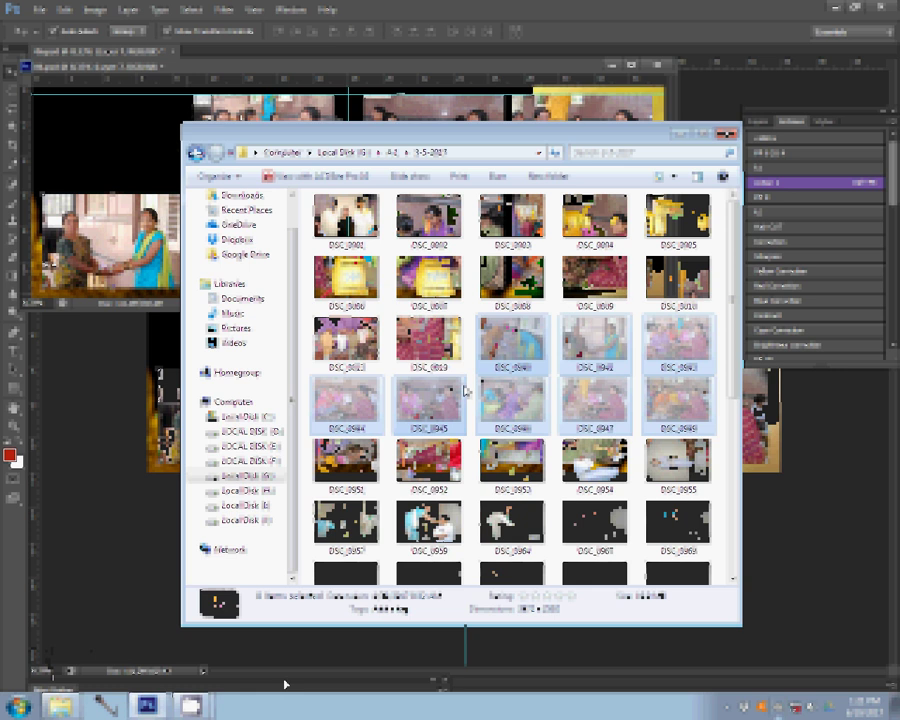
key(BackSpace)
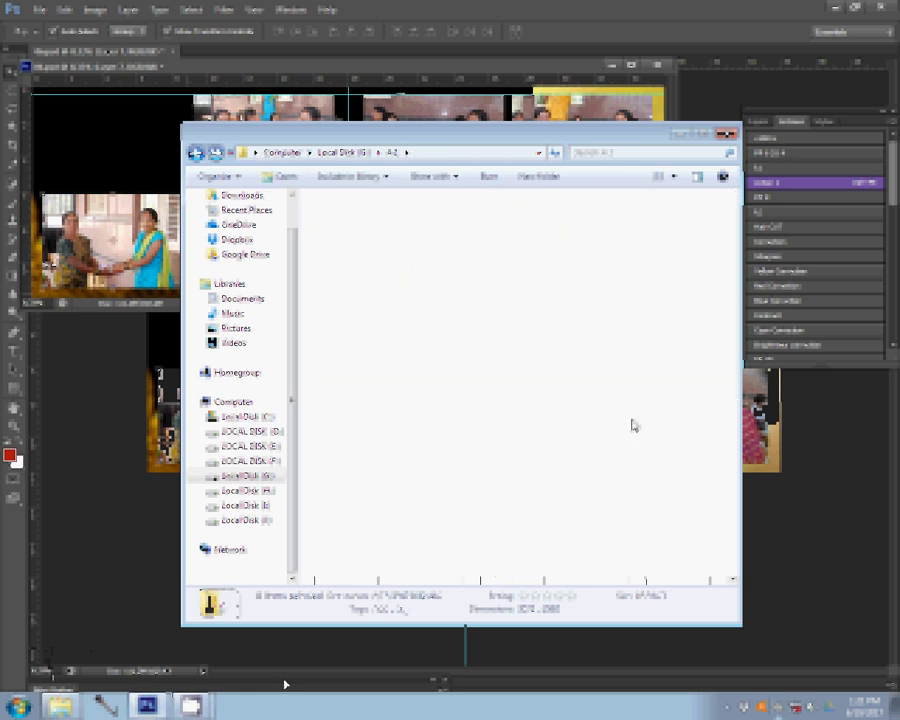
key(Return)
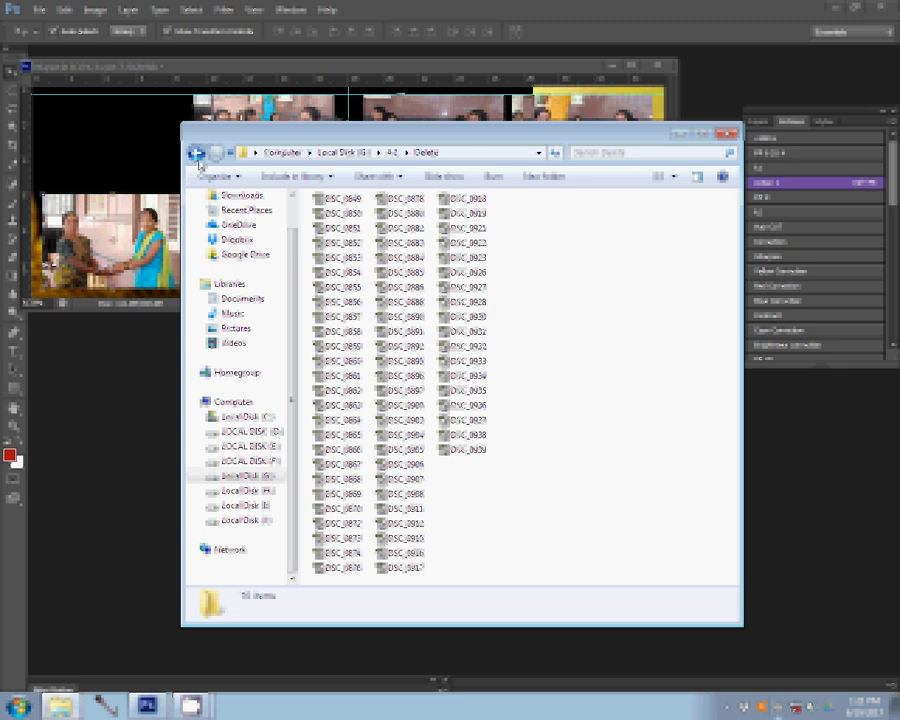
key(ctrl+v)
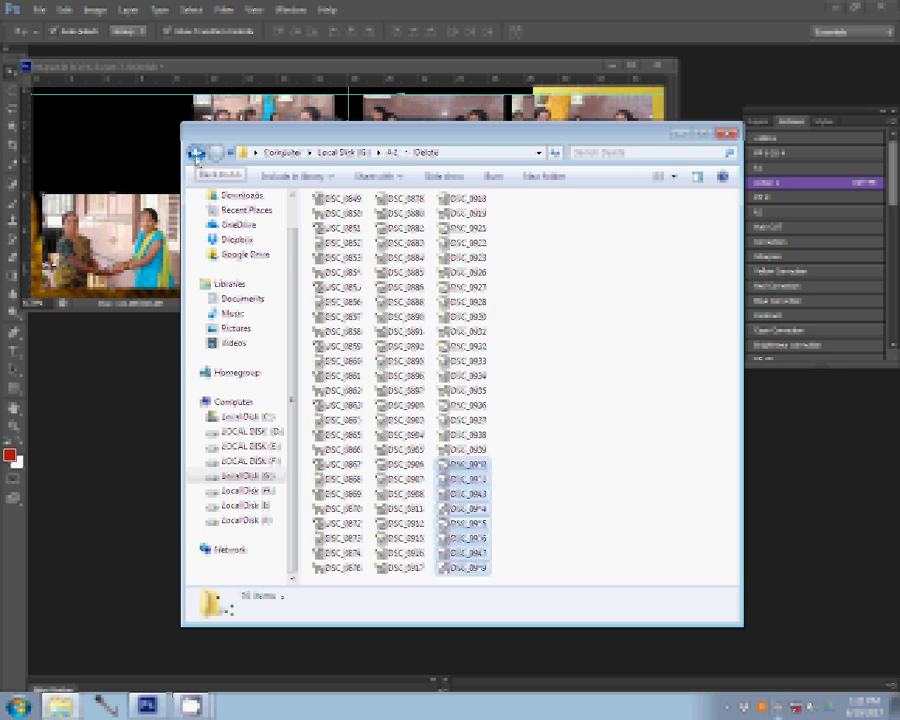
- Open DSC_0951 from the 3-5-2017 folder in Photoshop
click(196, 154)
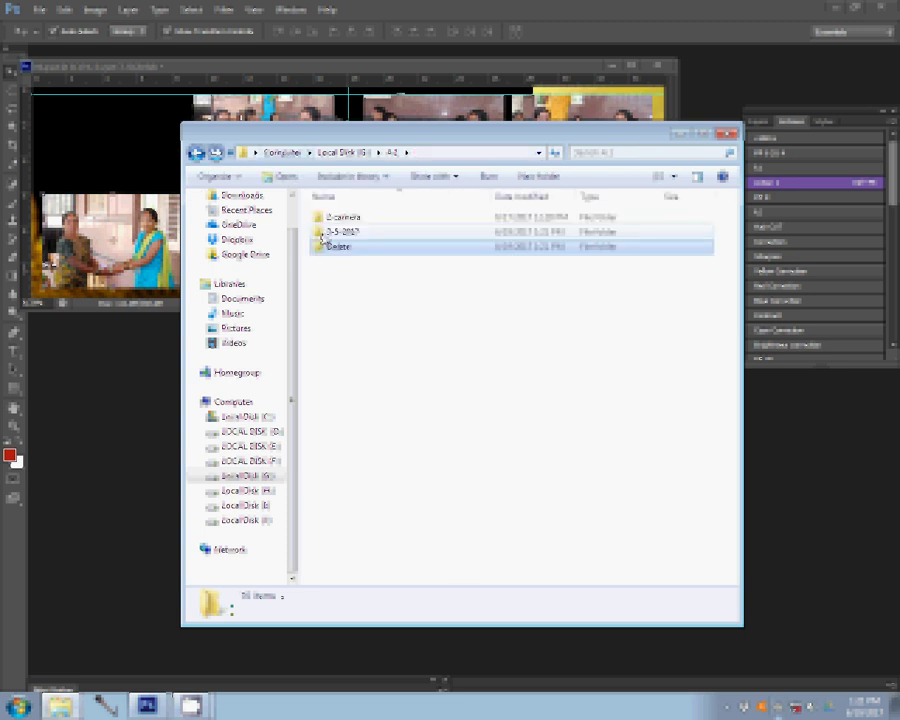
double_click(324, 243)
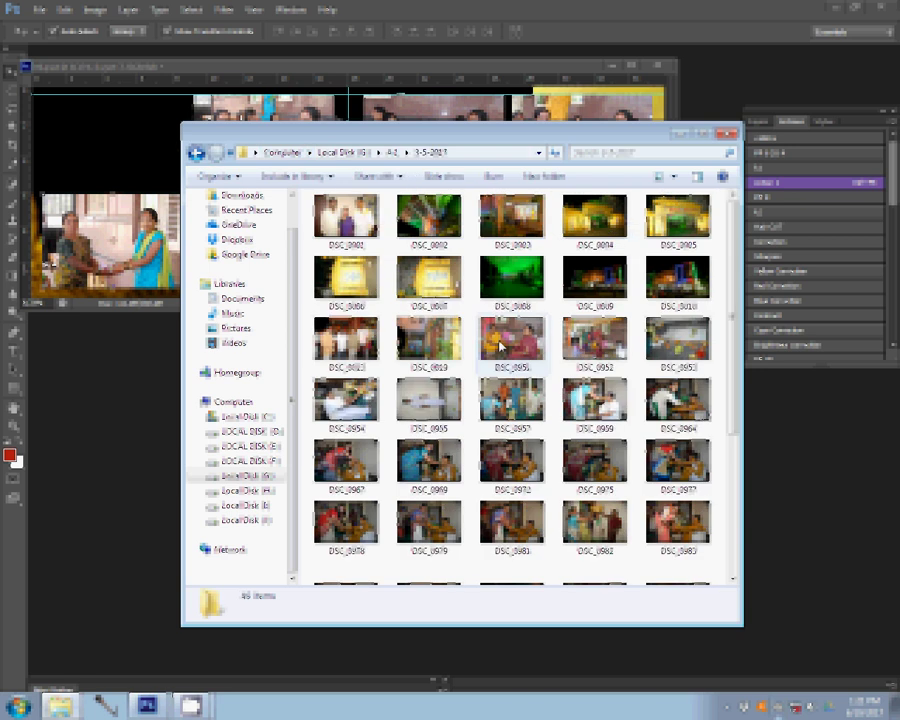
drag(501, 347, 787, 547)
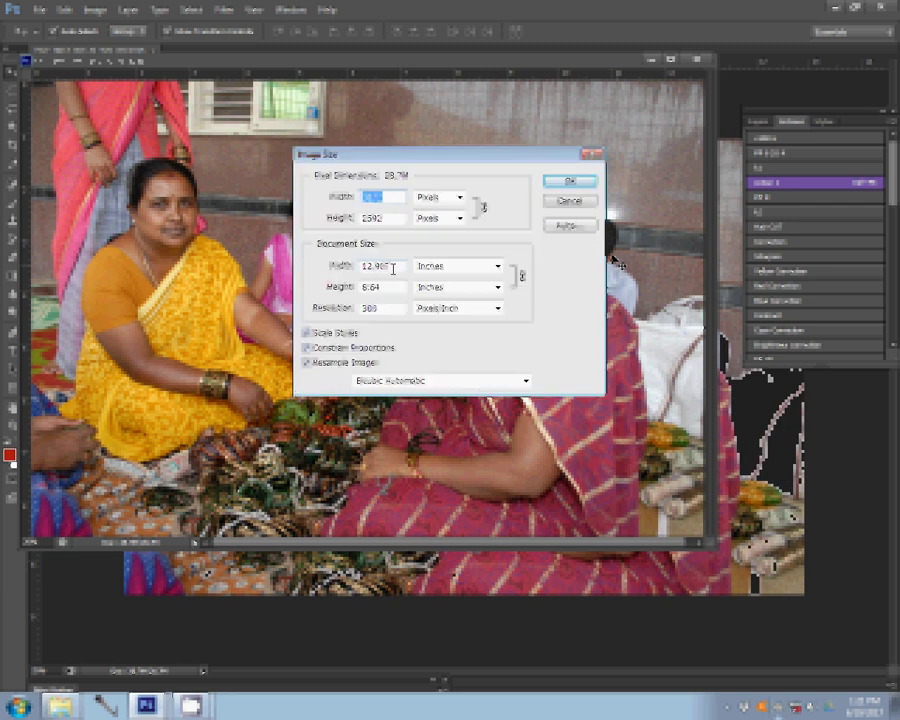
- Resize DSC_0951 to 8 inches wide, then close its document without saving
text(8)
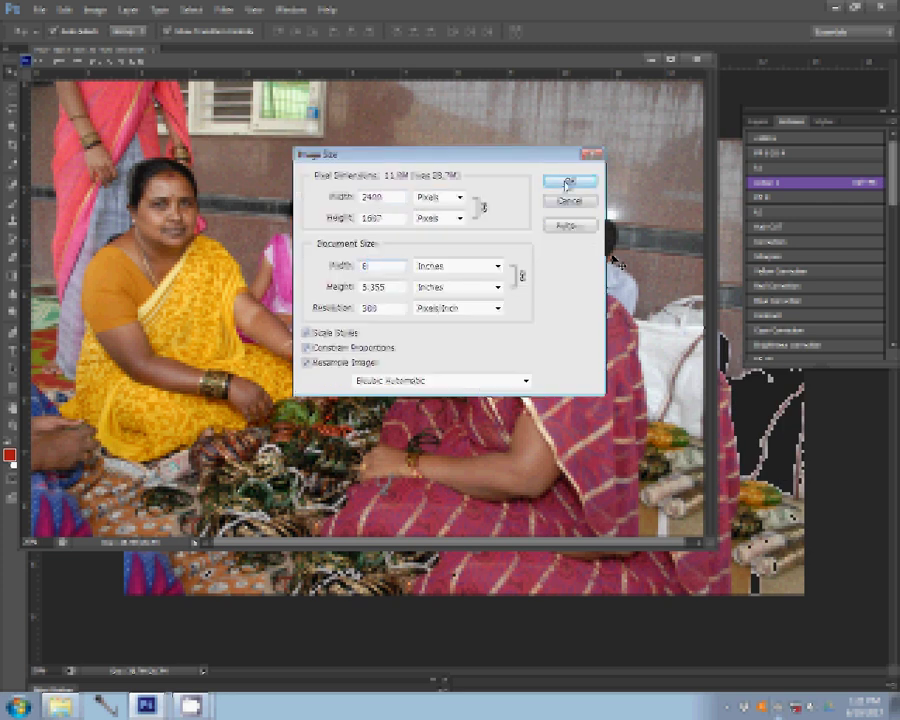
click(569, 181)
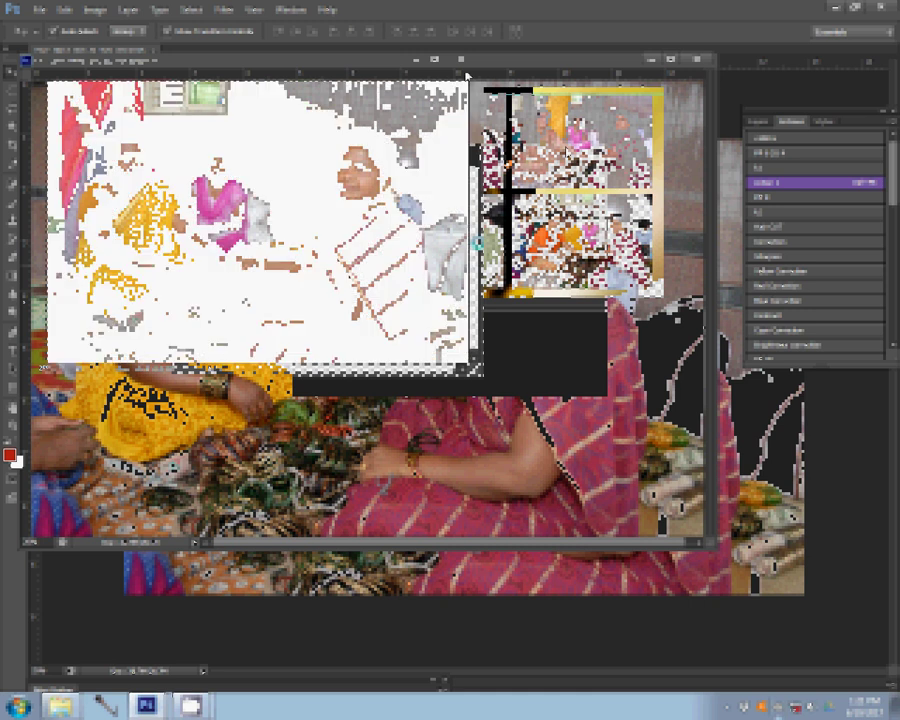
key(ctrl+w)
key(n)
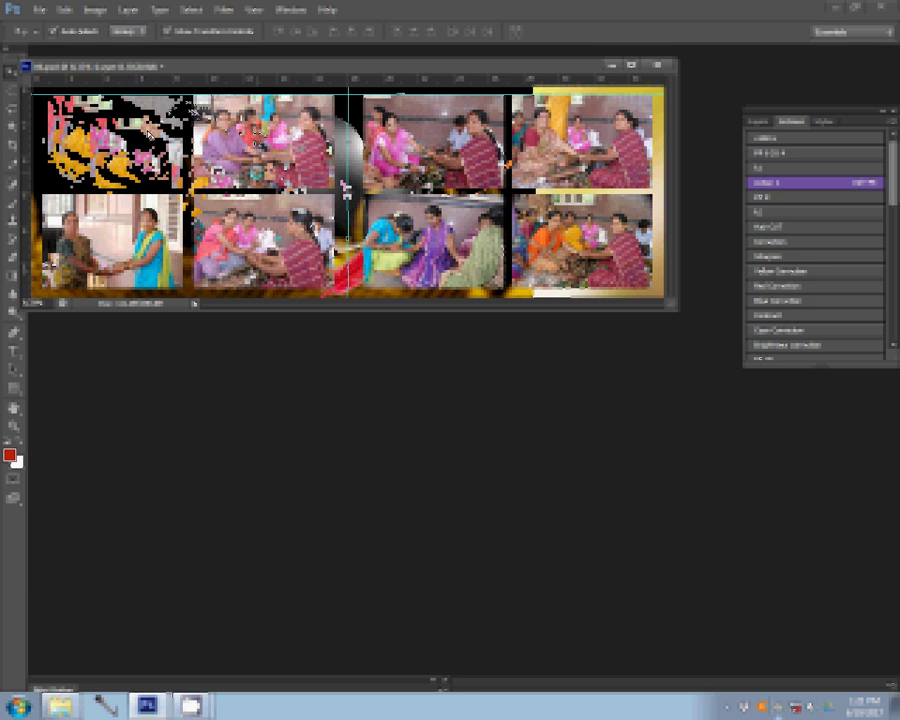
- Hide the black-and-gold background and give the photos a 15 px red stroke border
click(757, 121)
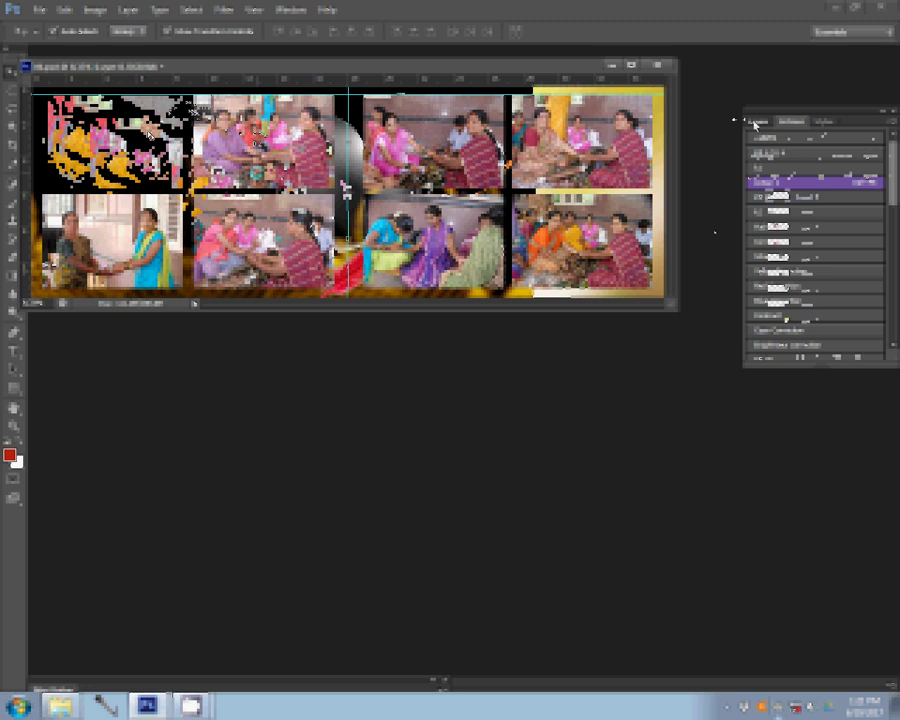
click(756, 321)
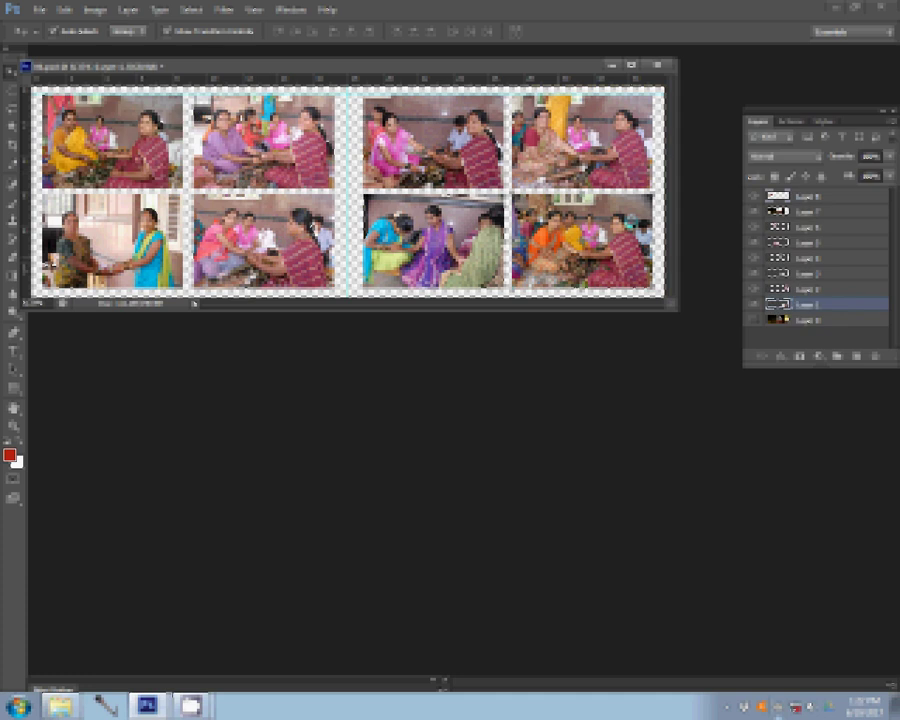
click(782, 356)
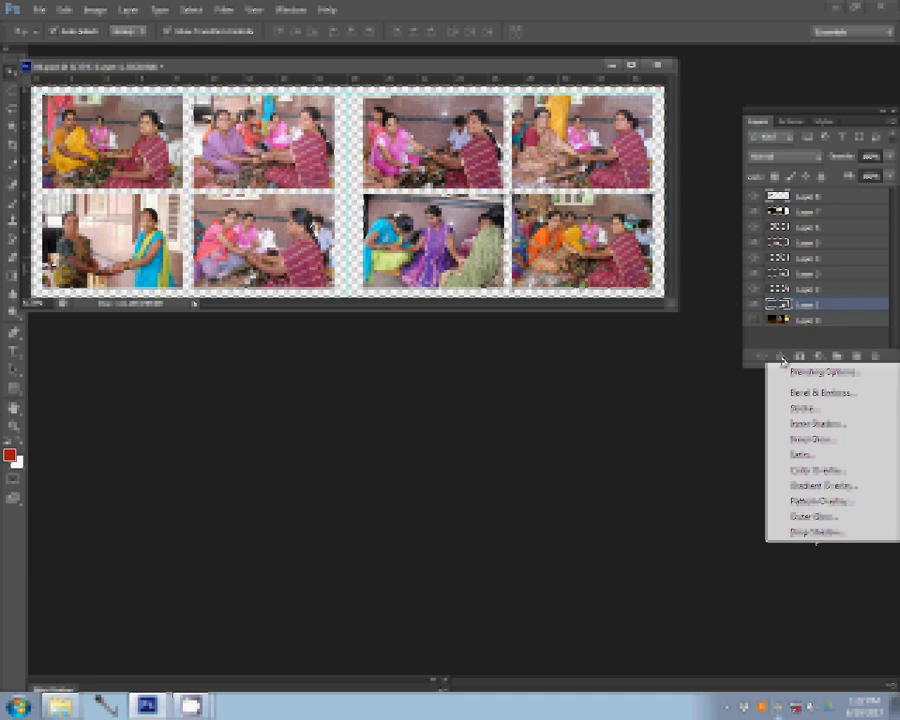
click(805, 409)
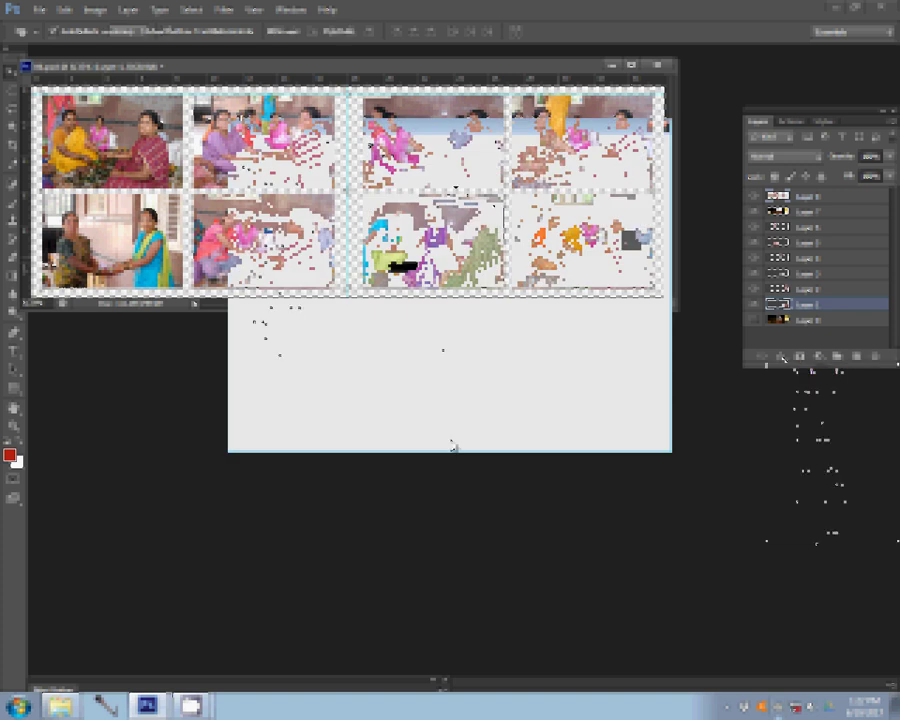
click(402, 267)
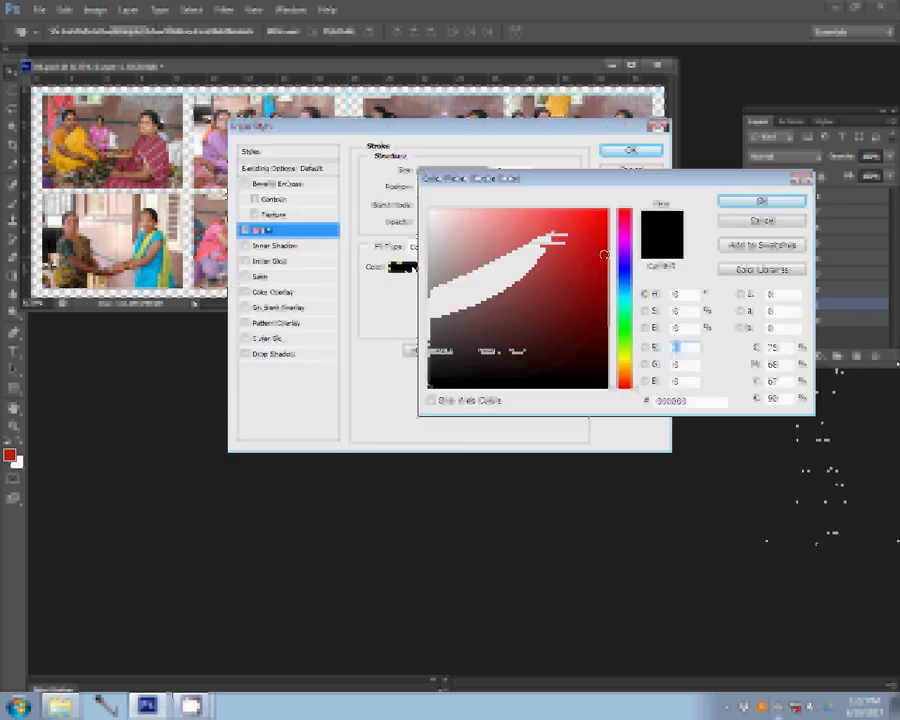
click(763, 202)
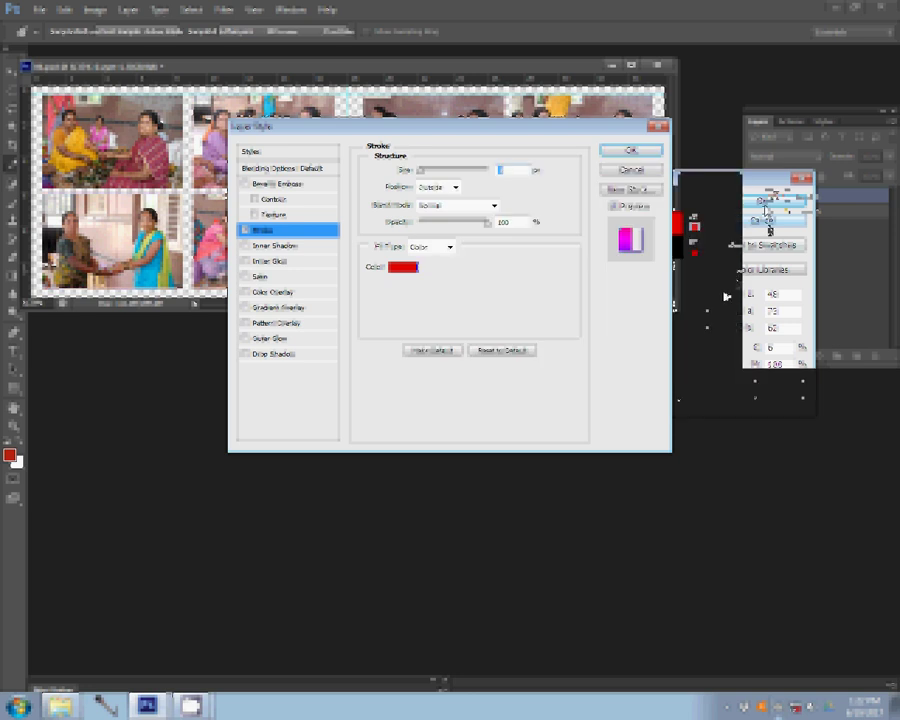
text(15)
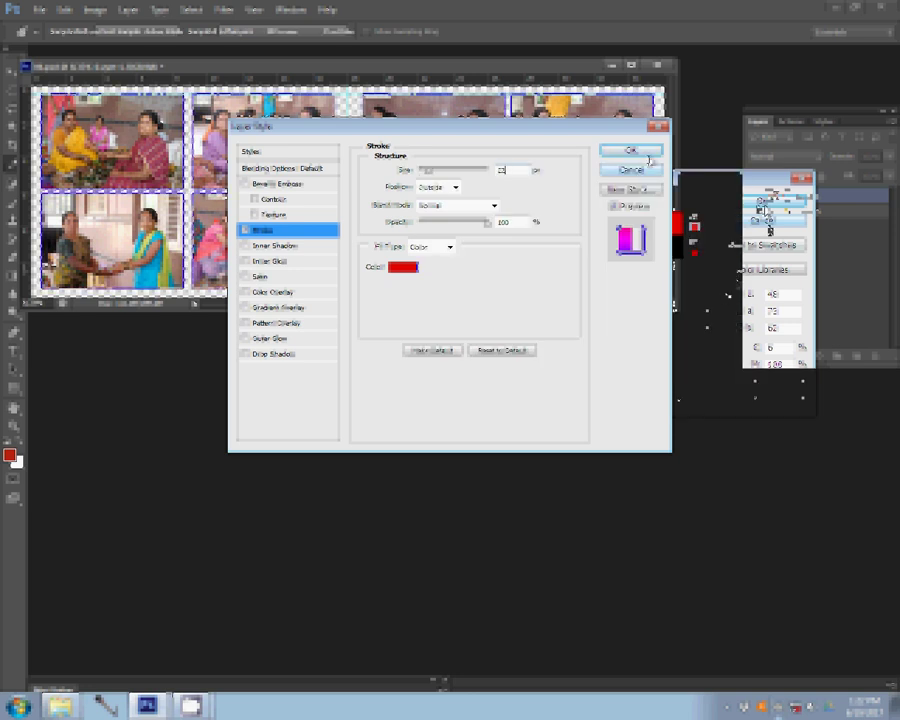
click(647, 155)
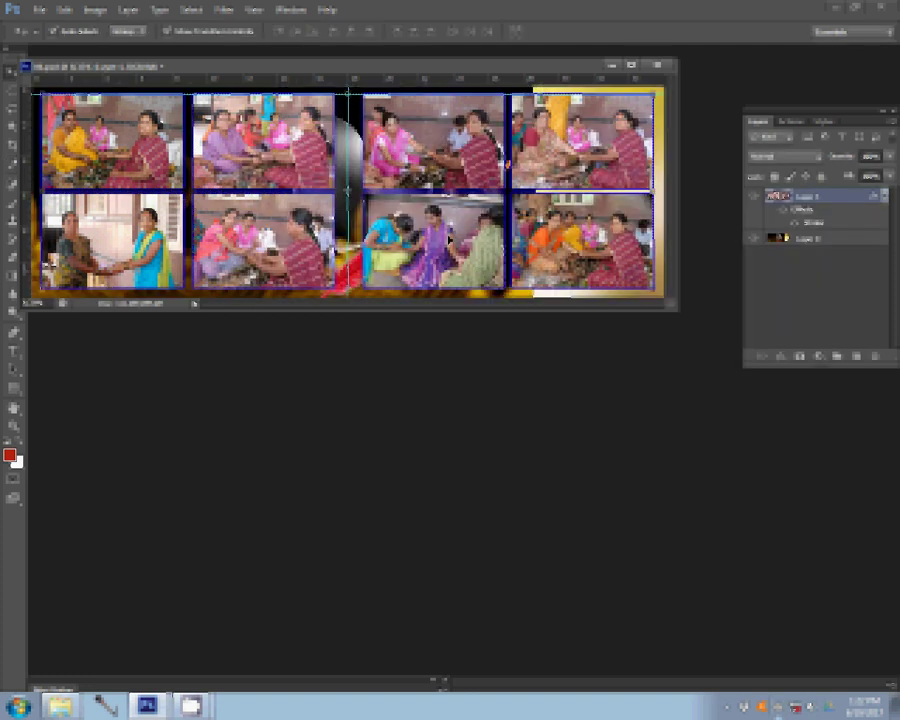
- Save the album spread as Photoshop PSD file '5' in the 06 folder
click(38, 9)
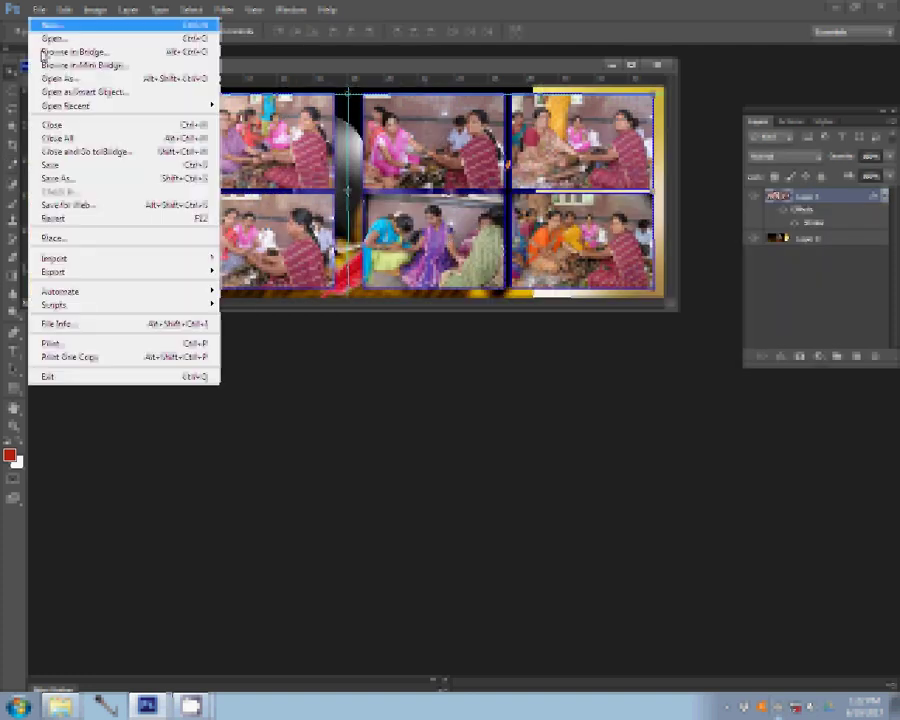
click(64, 181)
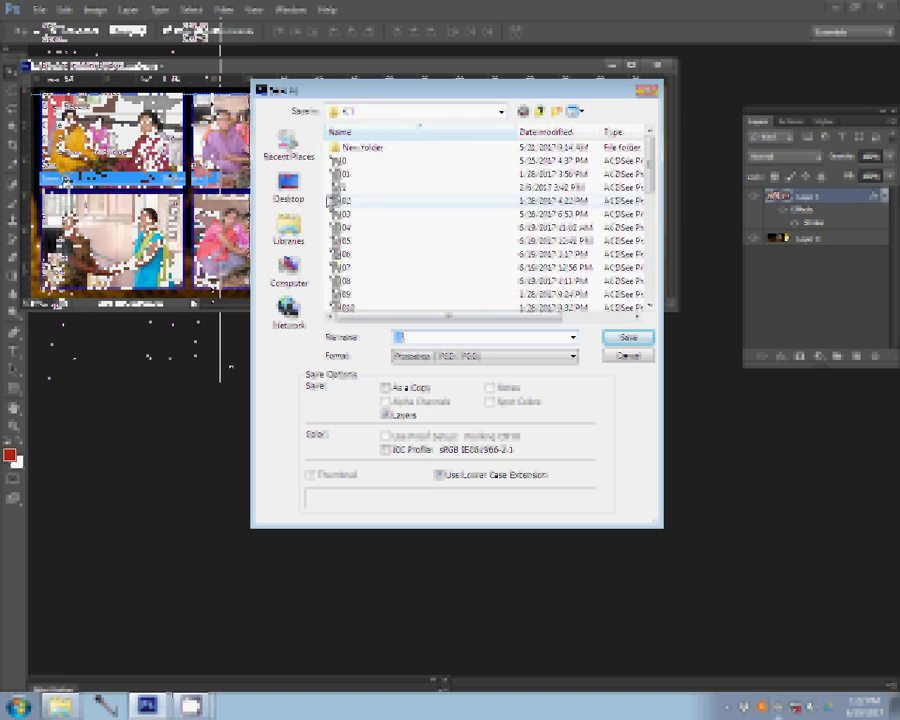
click(288, 145)
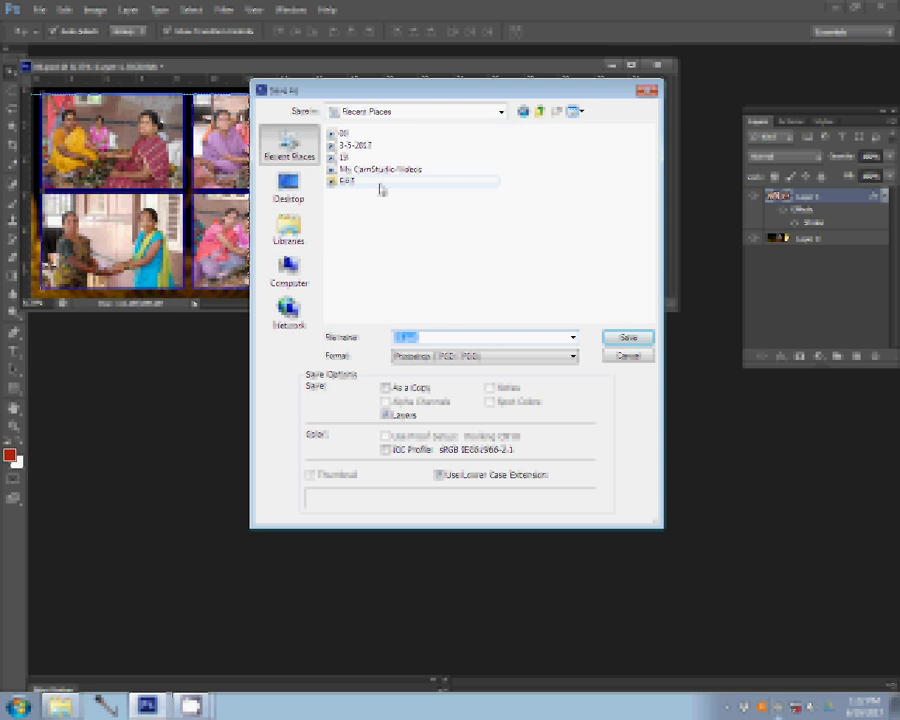
text(06.psd)
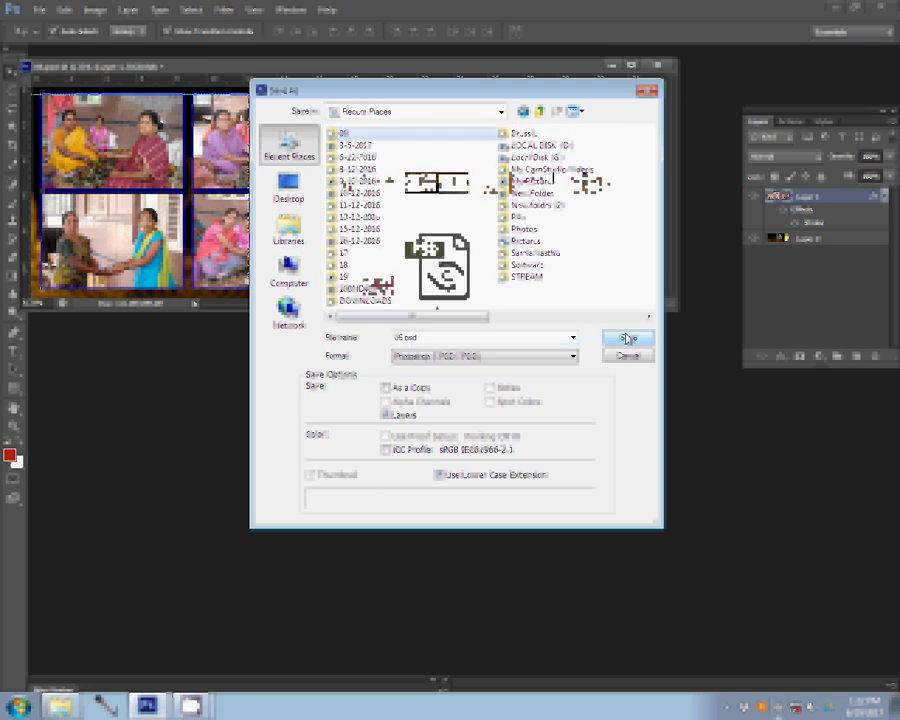
click(627, 338)
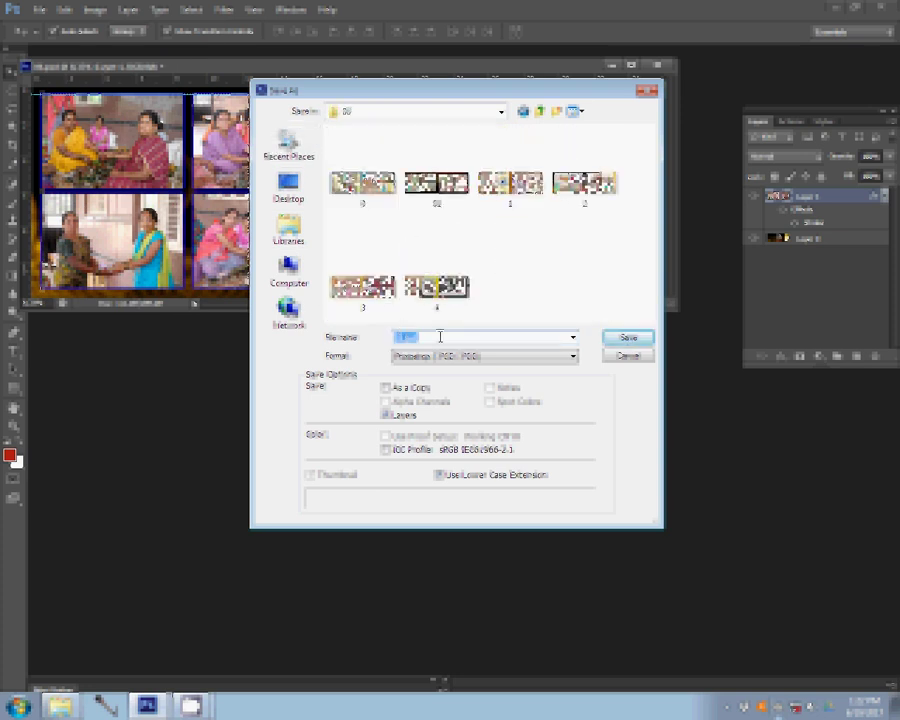
text(5)
key(Return)
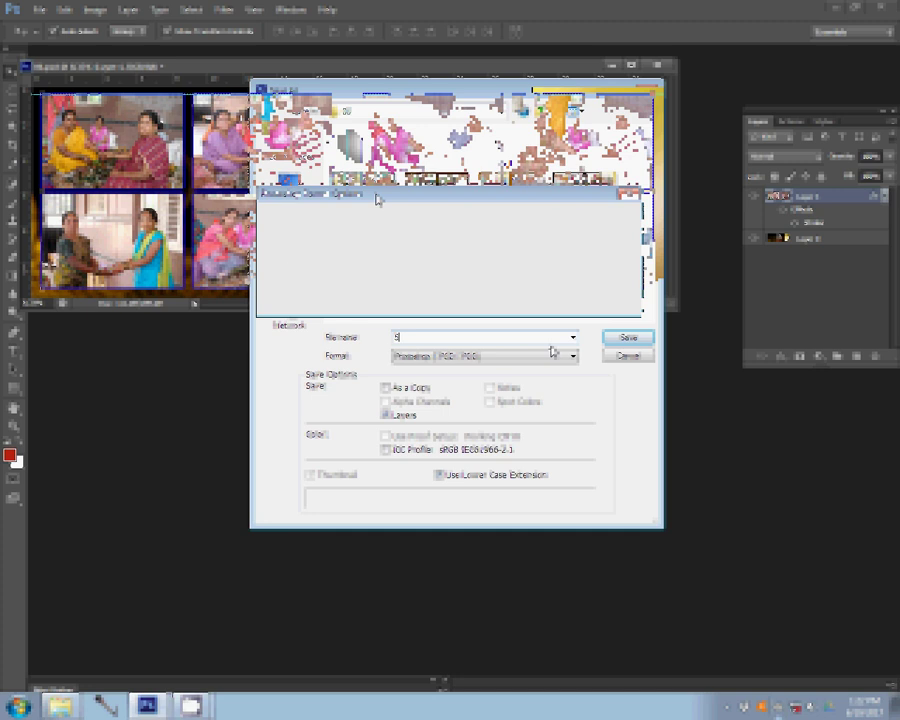